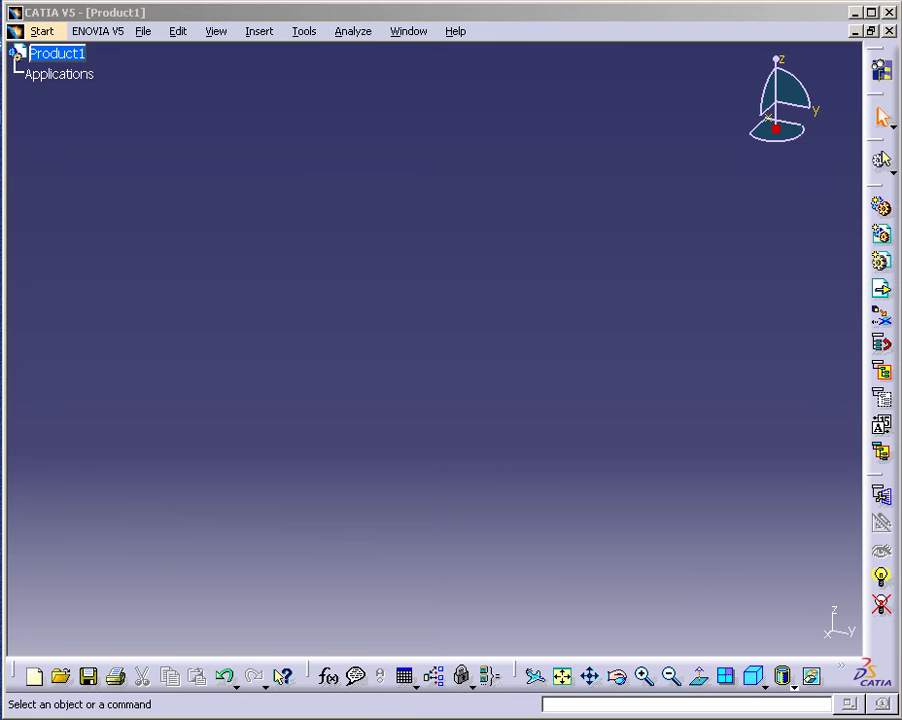
# Step: Switch Product1 to the Photo Studio workbench and begin Insert > Existing Component
pyautogui.click(140, 31)
pyautogui.moveTo(41, 31)
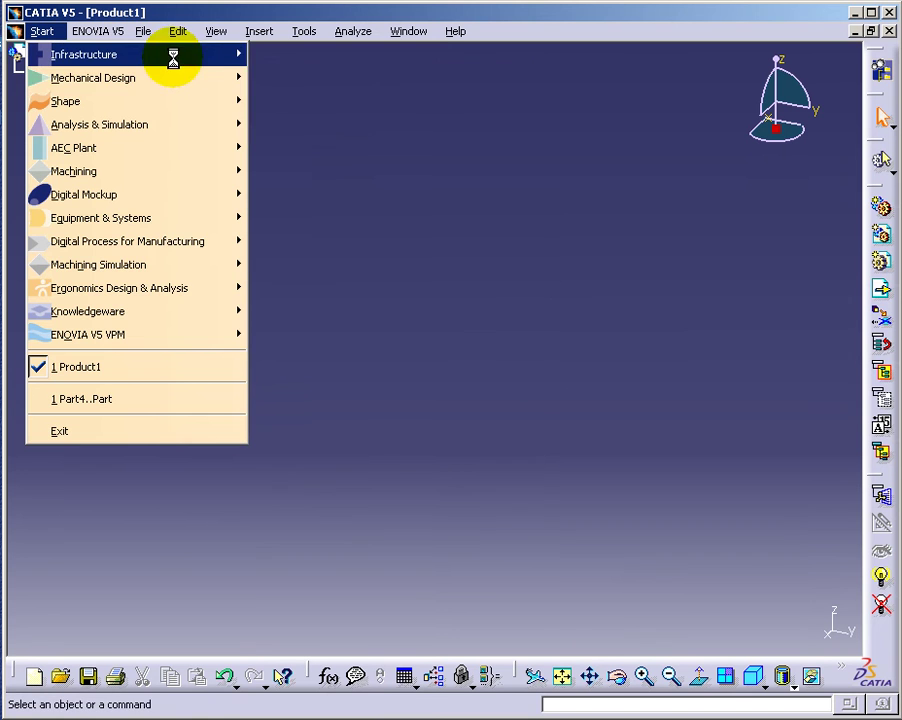
pyautogui.moveTo(84, 54)
pyautogui.click(331, 171)
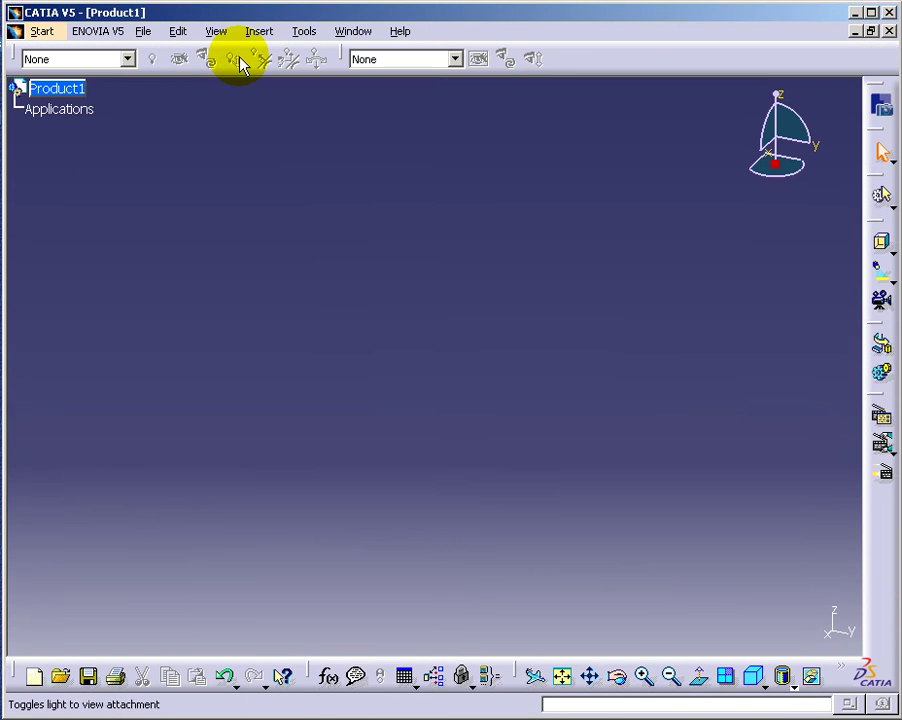
pyautogui.click(250, 33)
pyautogui.click(258, 170)
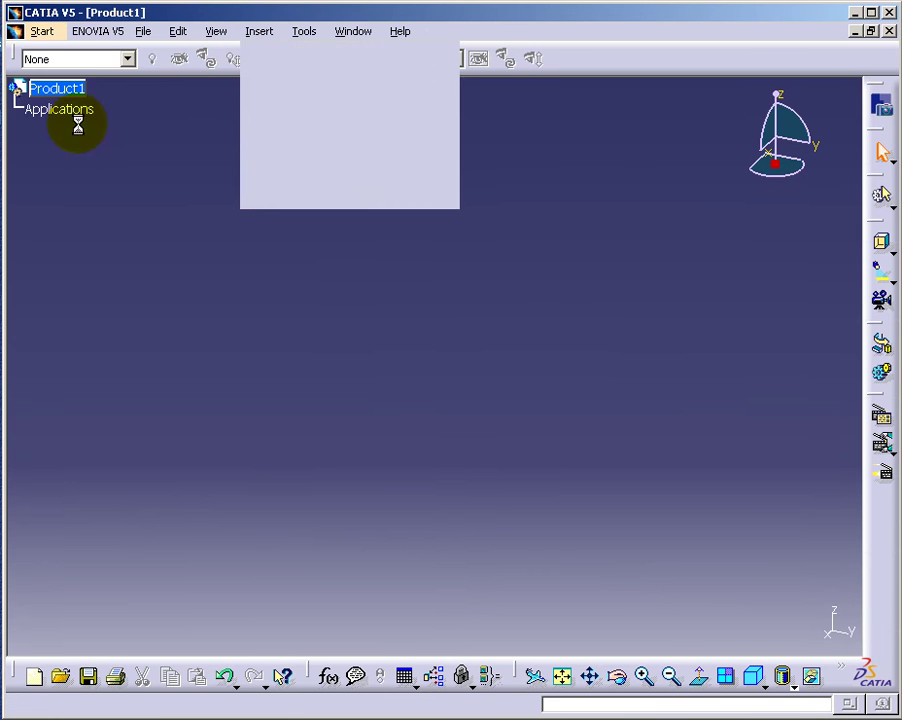
# Step: Insert Part3 from New Folder into Product1 and close the Incident Report
pyautogui.click(70, 90)
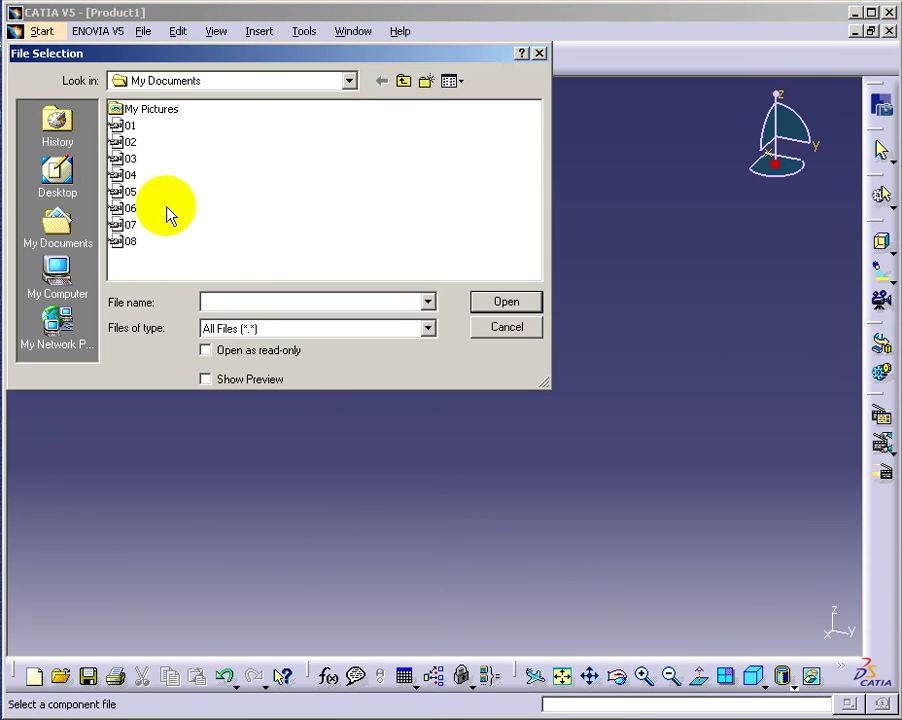
pyautogui.click(350, 84)
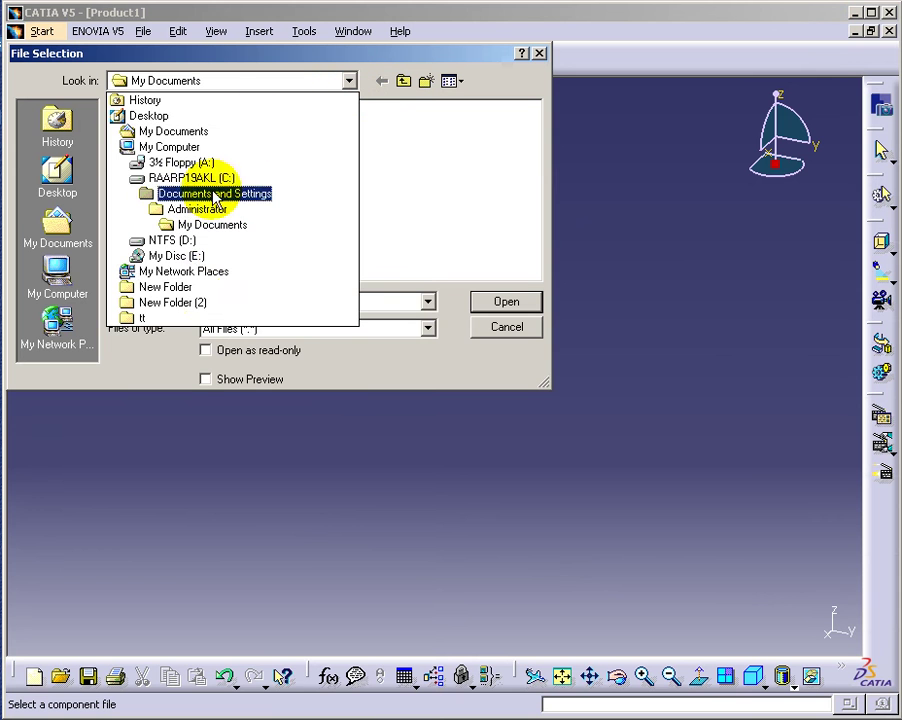
pyautogui.click(182, 304)
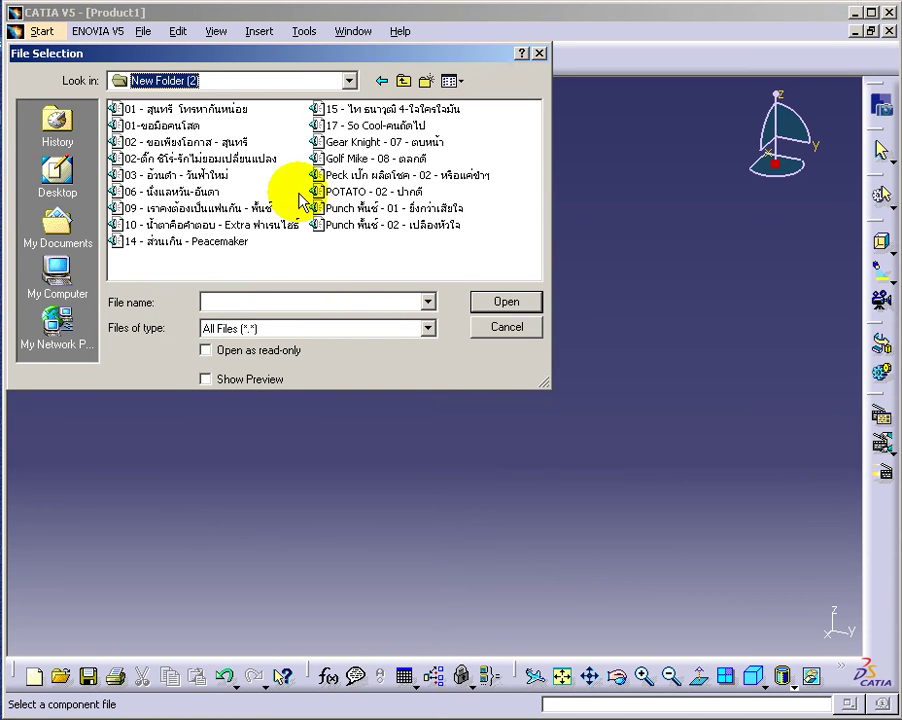
pyautogui.click(354, 75)
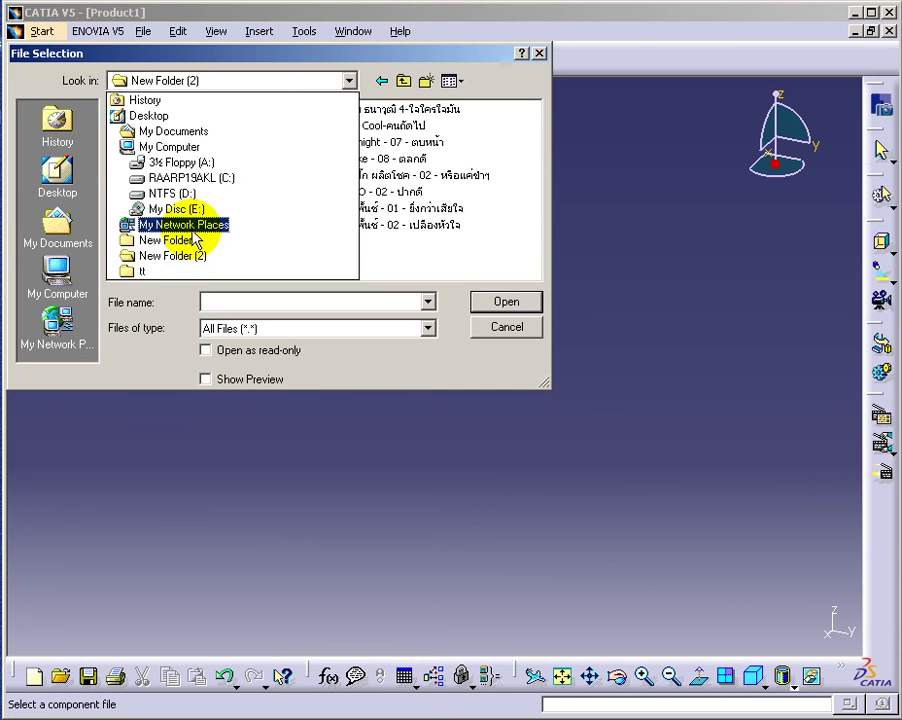
pyautogui.click(160, 271)
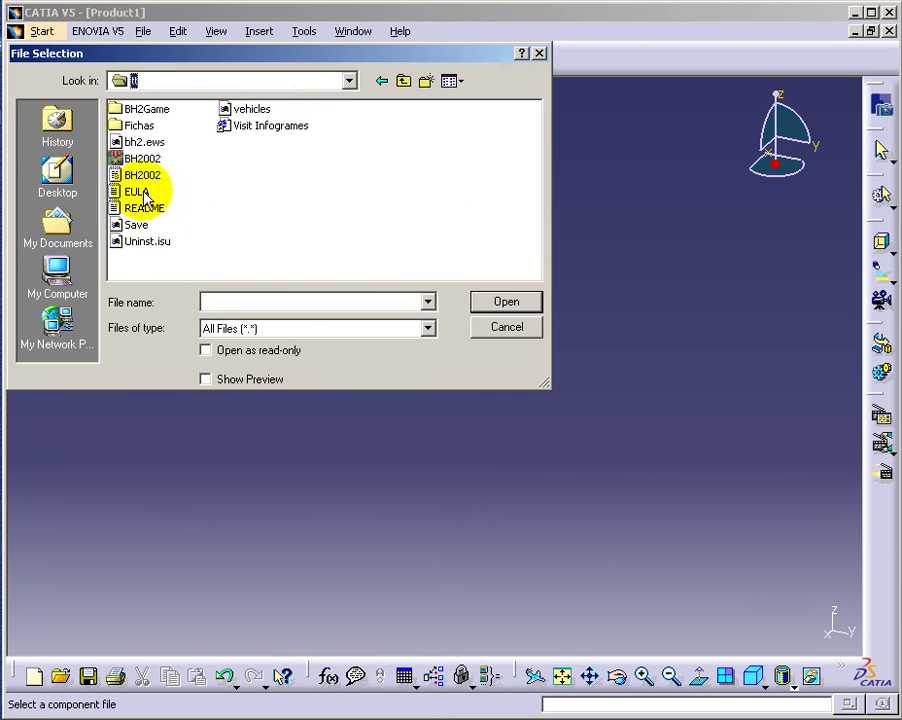
pyautogui.click(350, 81)
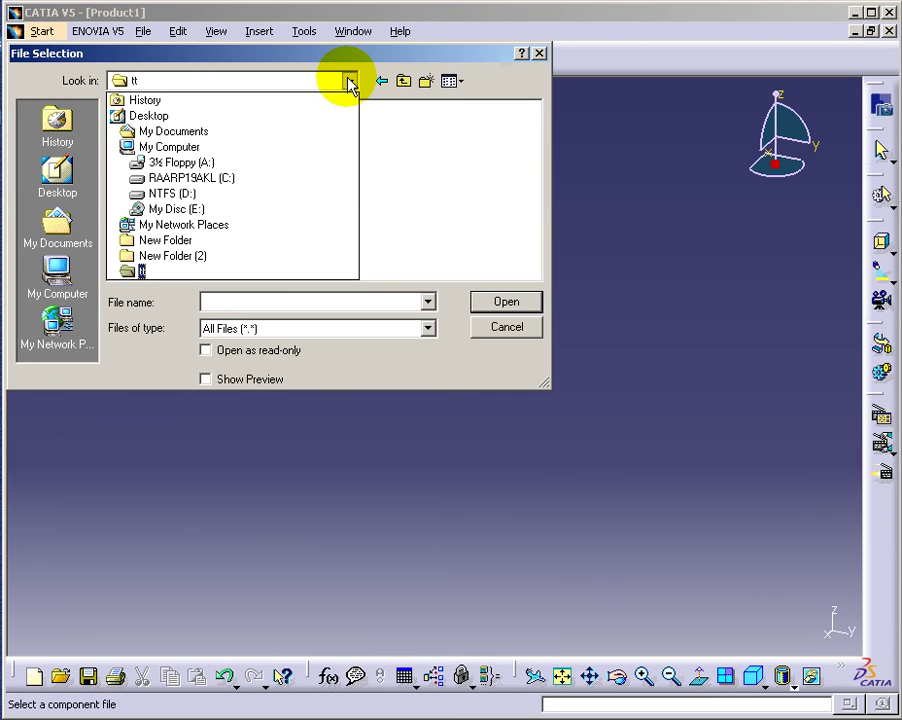
pyautogui.click(152, 240)
pyautogui.click(138, 142)
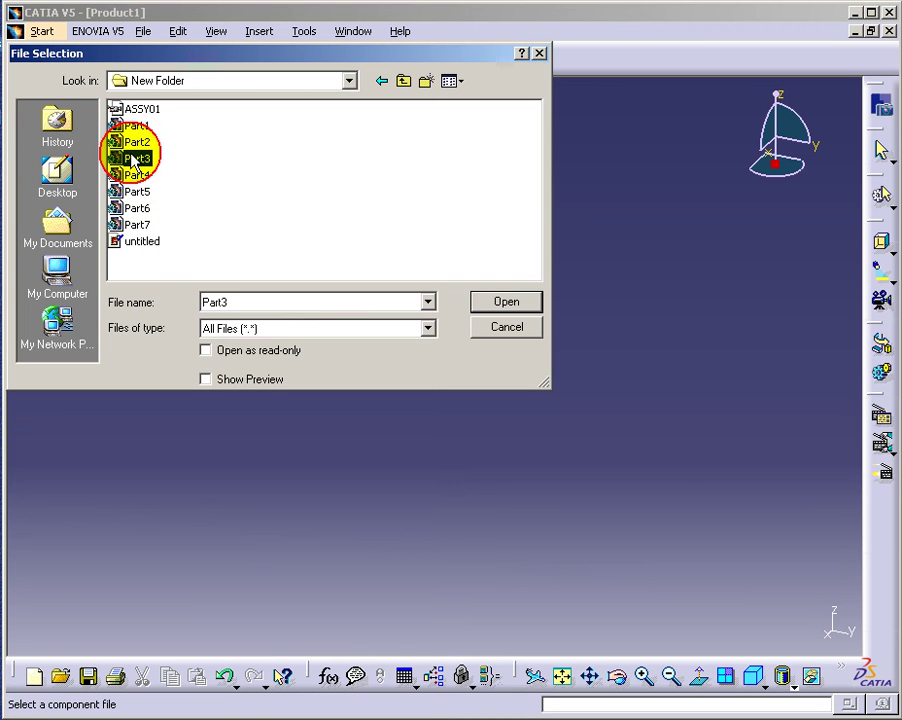
pyautogui.doubleClick(137, 158)
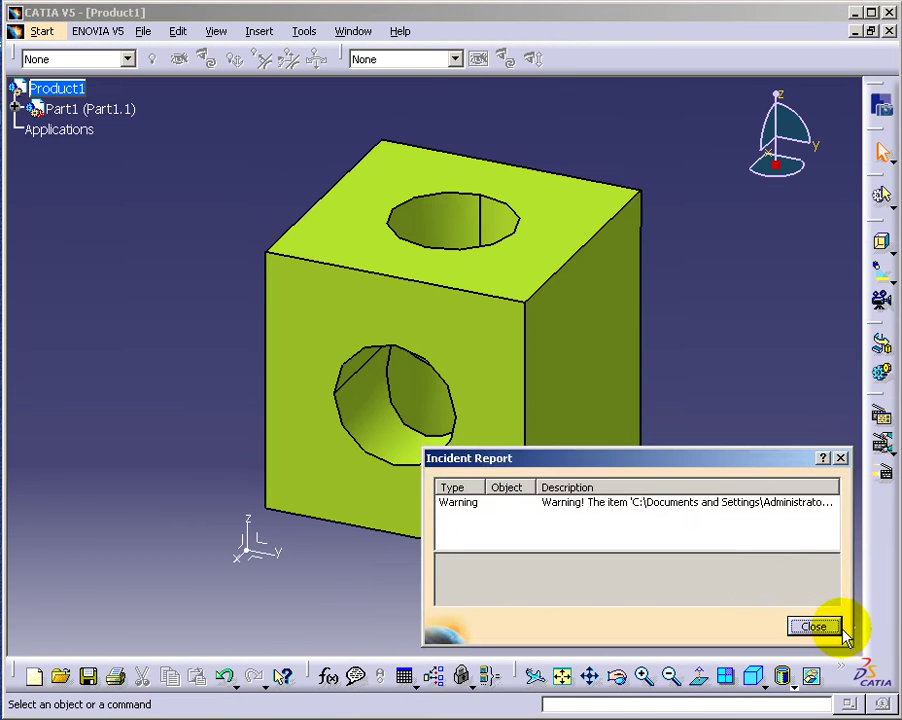
pyautogui.click(813, 627)
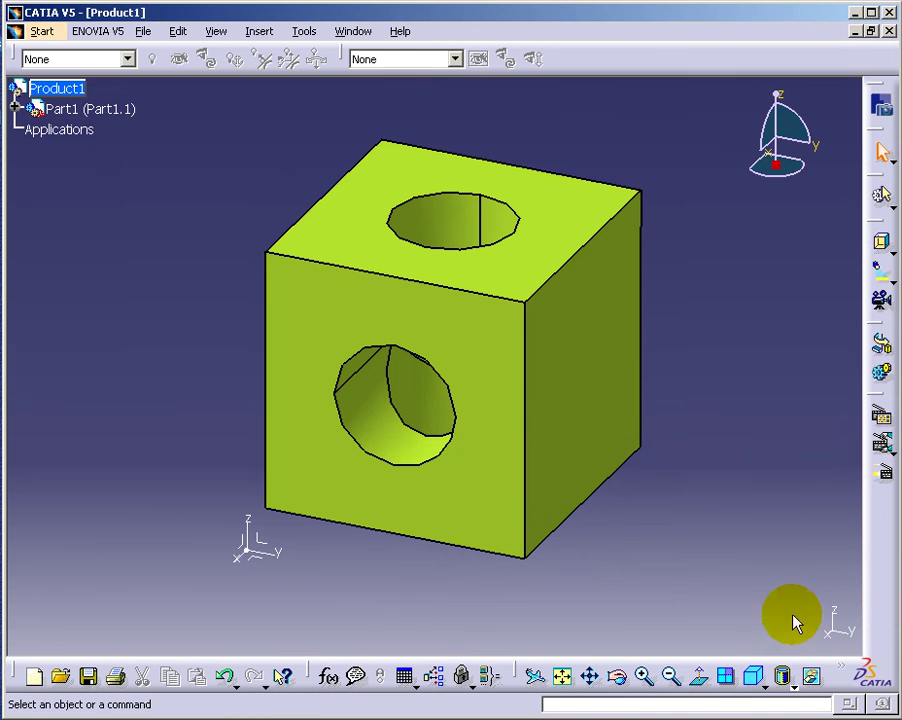
# Step: Start a new shooting and review its Quality, Indirect Illumination, Animation and Effects tabs
pyautogui.click(257, 33)
pyautogui.moveTo(178, 31)
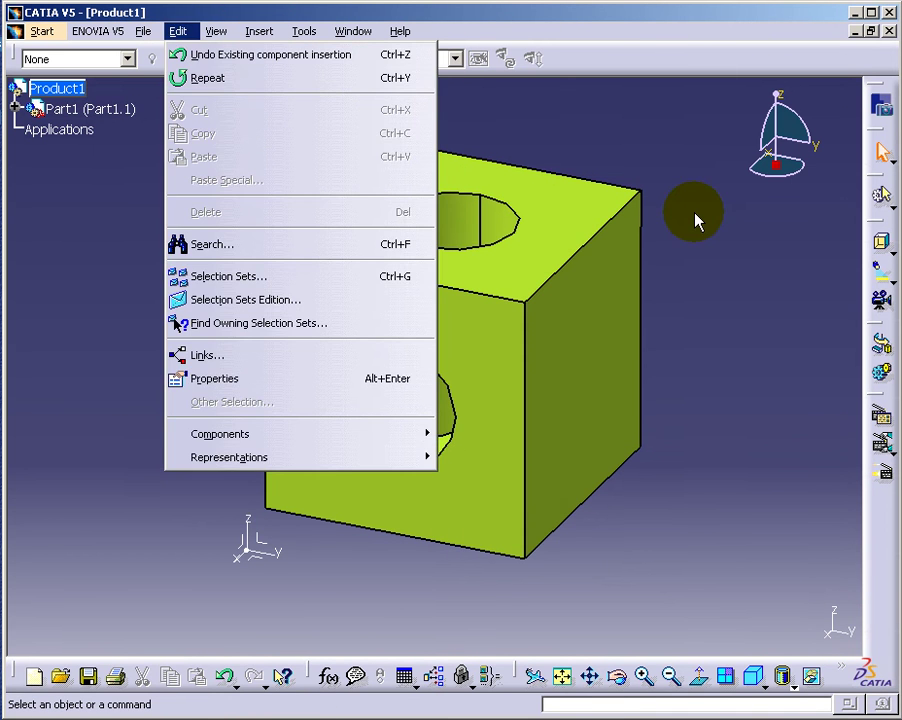
pyautogui.click(697, 221)
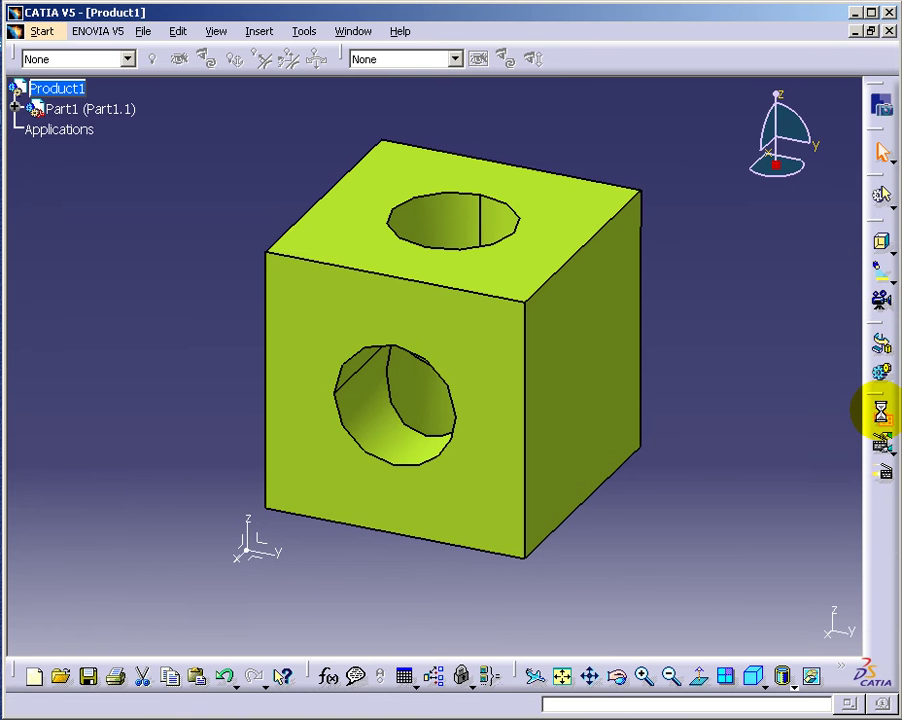
pyautogui.click(880, 410)
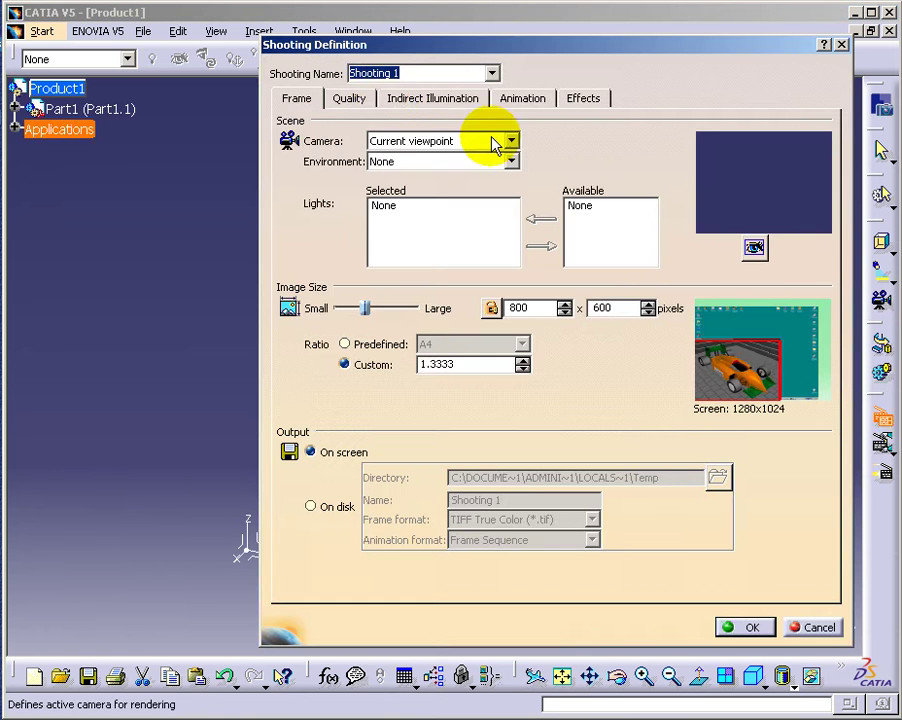
pyautogui.click(350, 97)
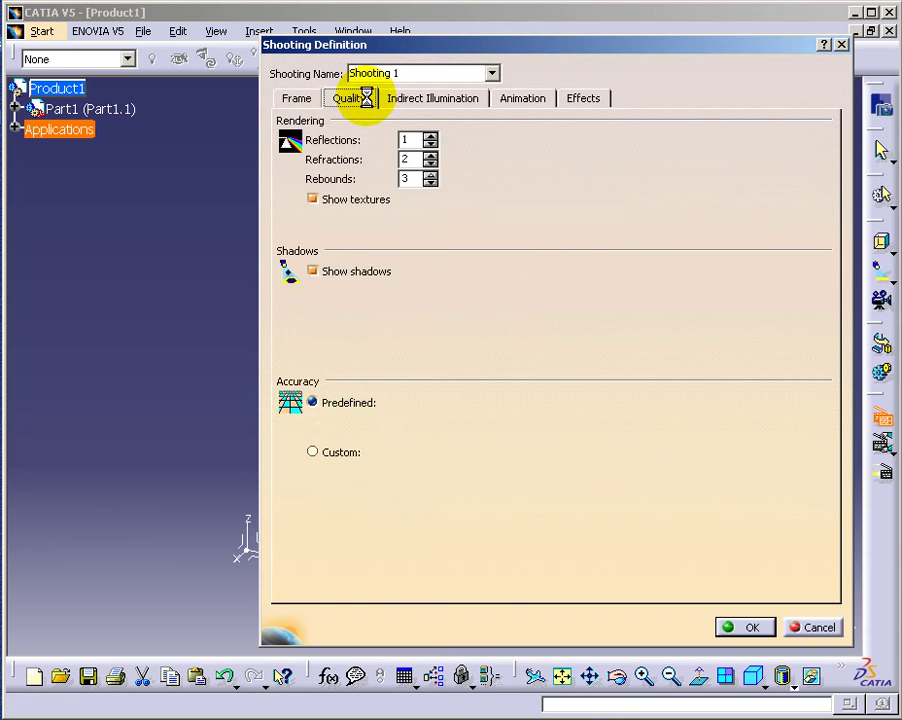
pyautogui.click(306, 98)
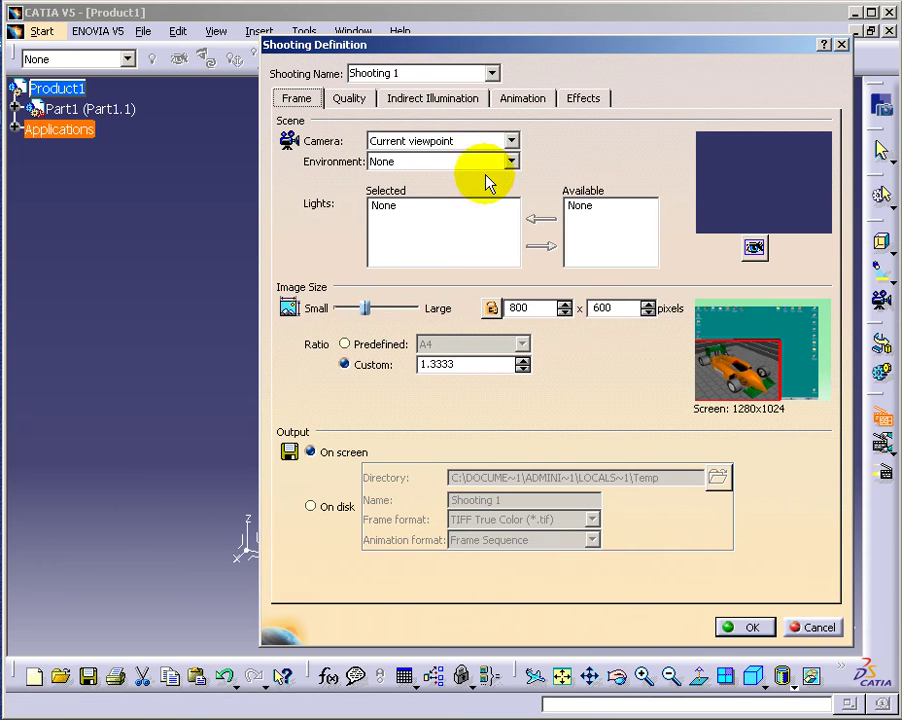
pyautogui.click(350, 98)
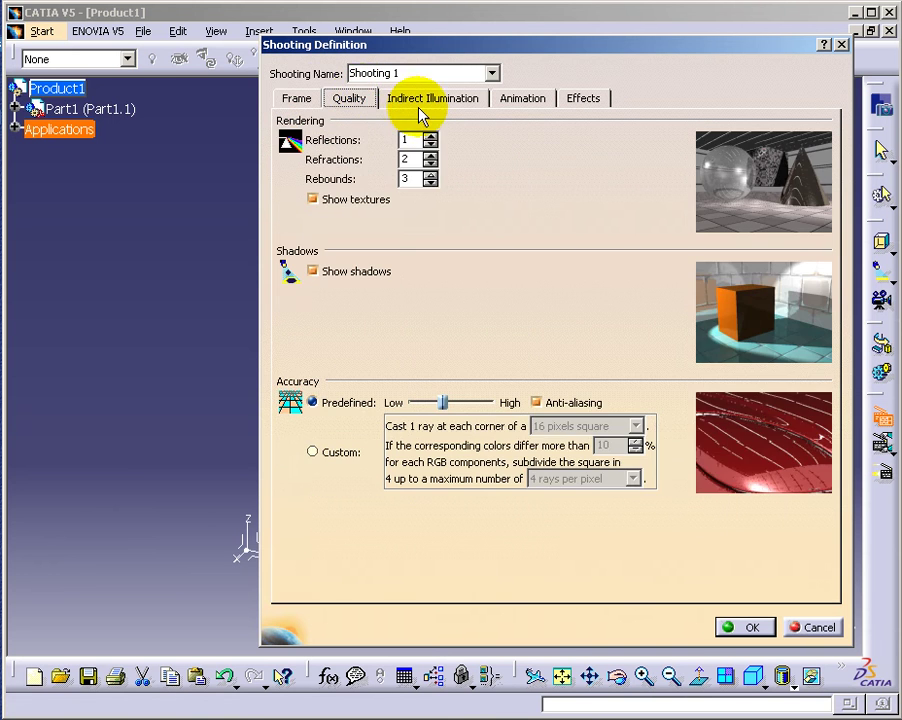
pyautogui.click(425, 99)
pyautogui.click(530, 98)
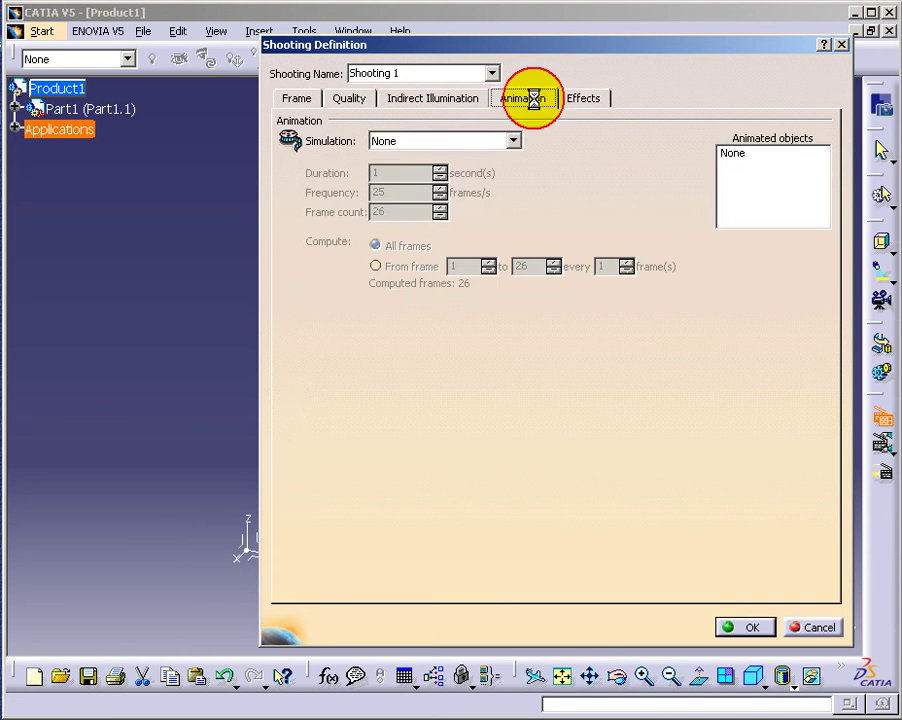
pyautogui.click(596, 100)
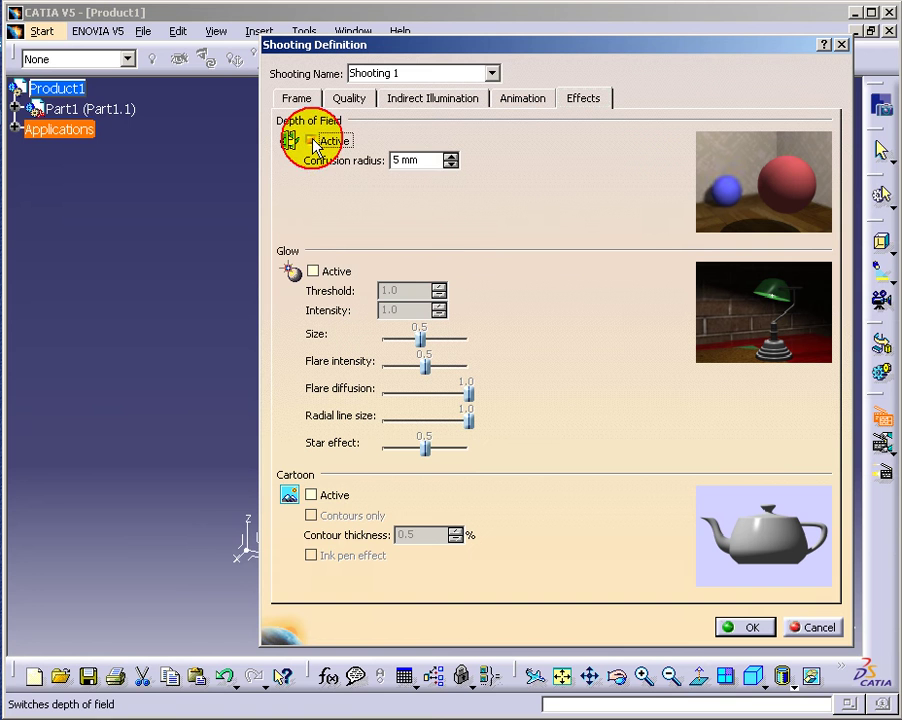
# Step: Leave depth of field, glow and cartoon effects off and confirm Shooting 1
pyautogui.click(311, 141)
pyautogui.click(312, 271)
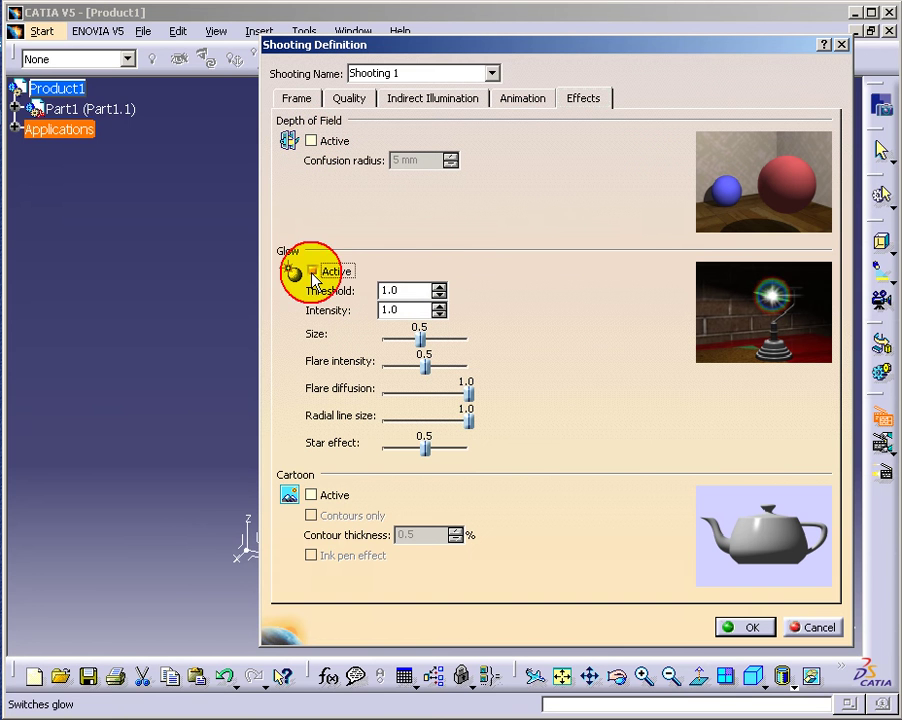
pyautogui.click(312, 271)
pyautogui.click(311, 495)
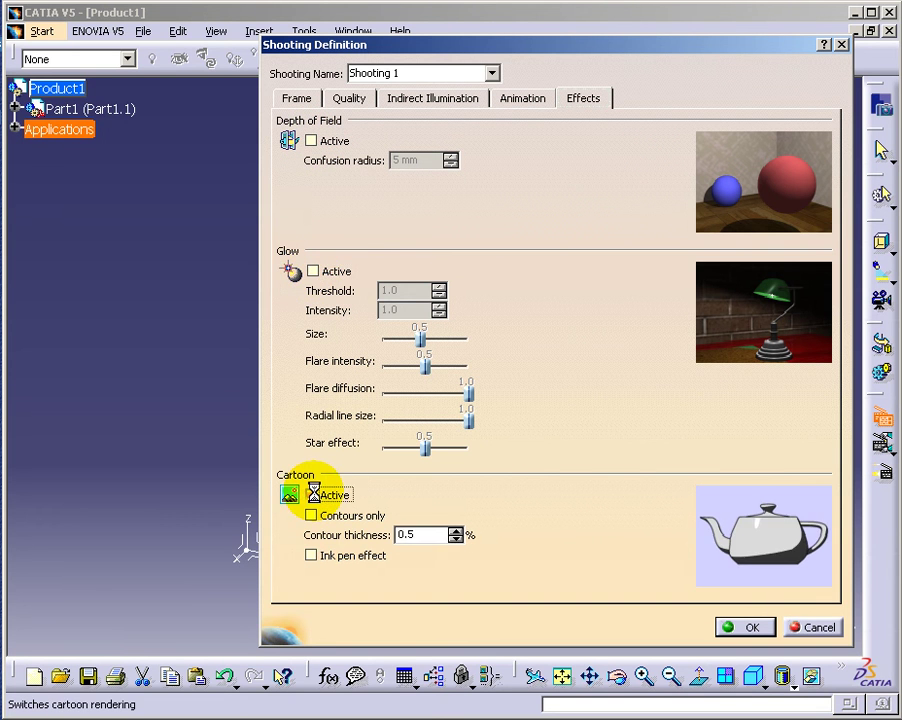
pyautogui.click(311, 495)
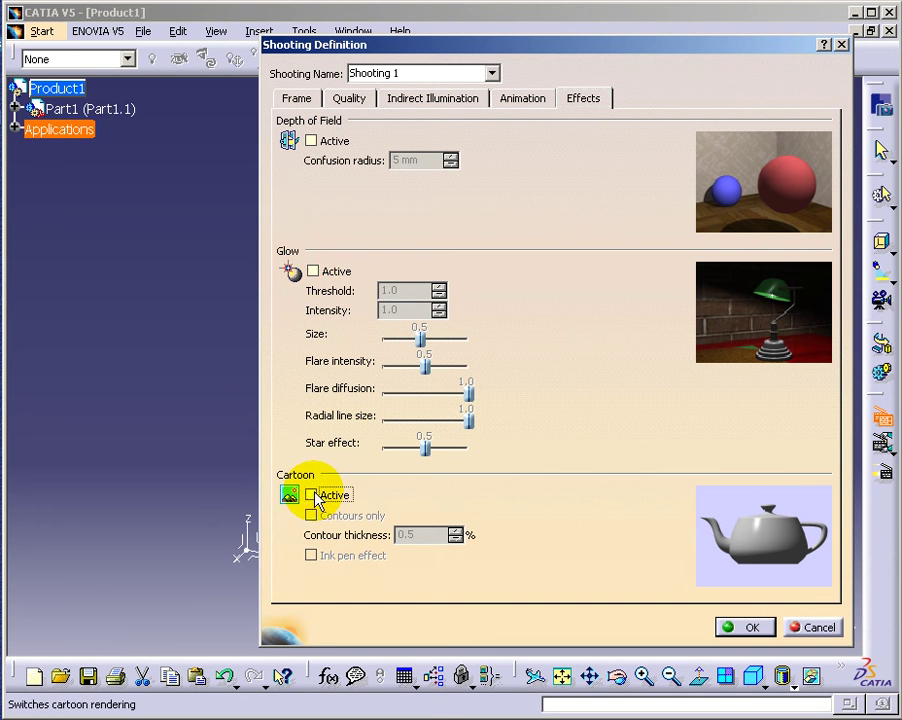
pyautogui.click(730, 626)
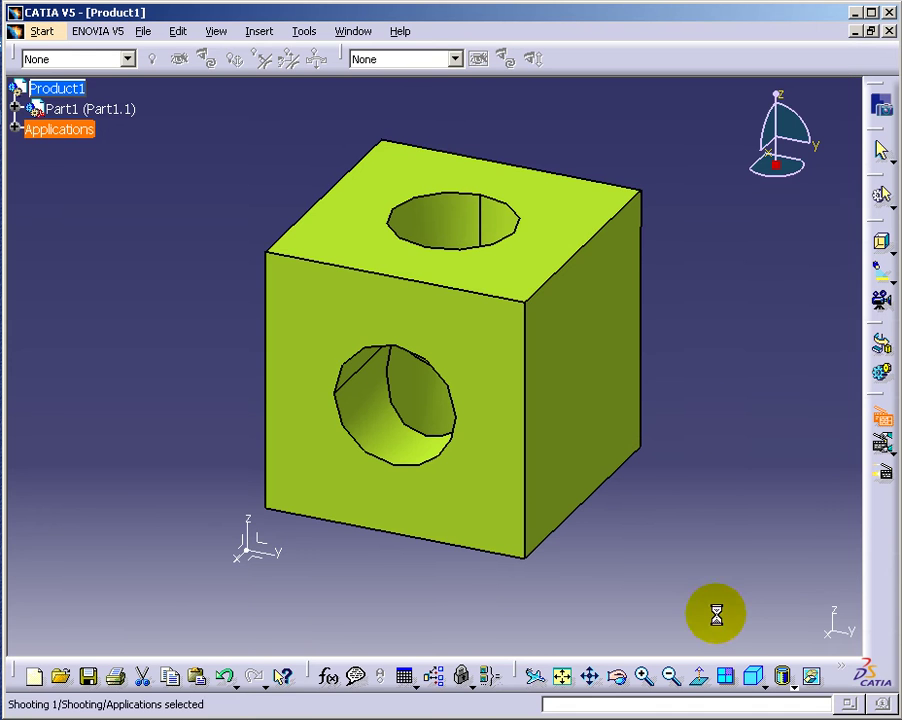
# Step: Create a box environment and assign an image file as the north wall's texture
pyautogui.click(879, 247)
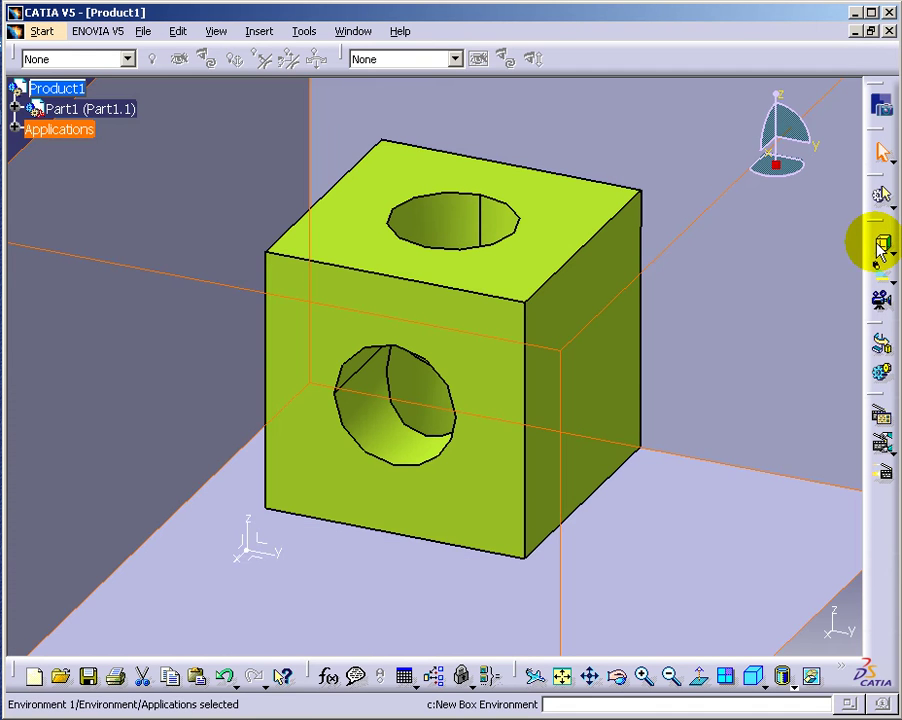
pyautogui.doubleClick(755, 287)
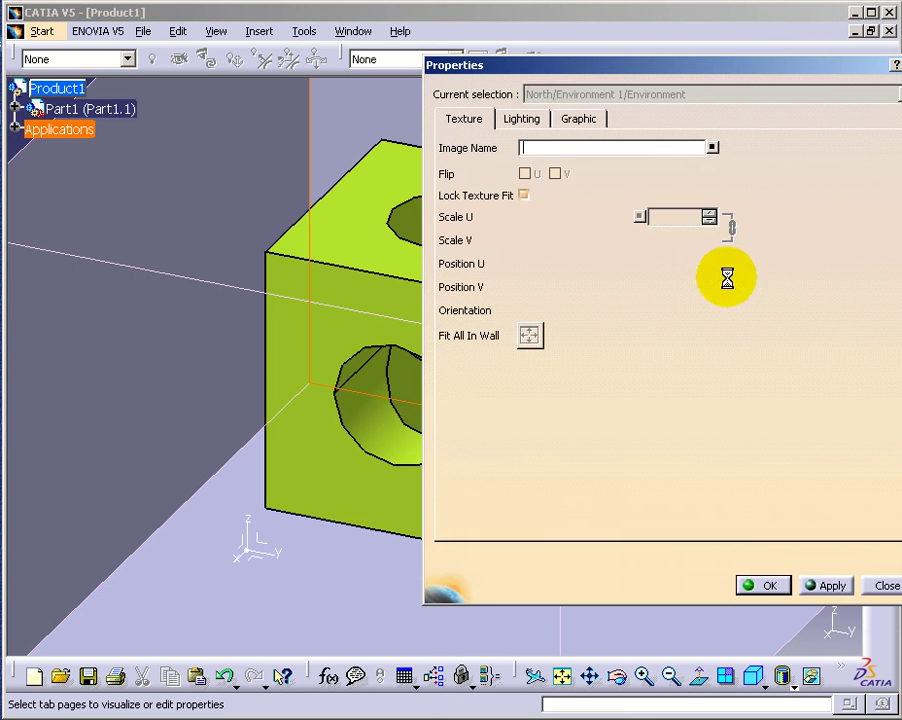
pyautogui.click(578, 118)
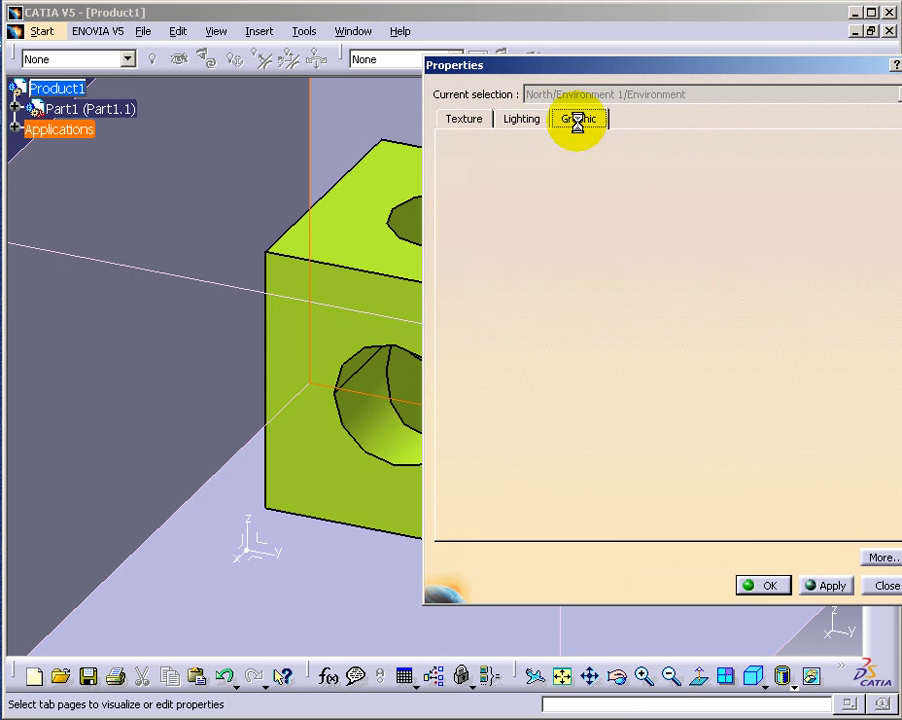
pyautogui.click(540, 124)
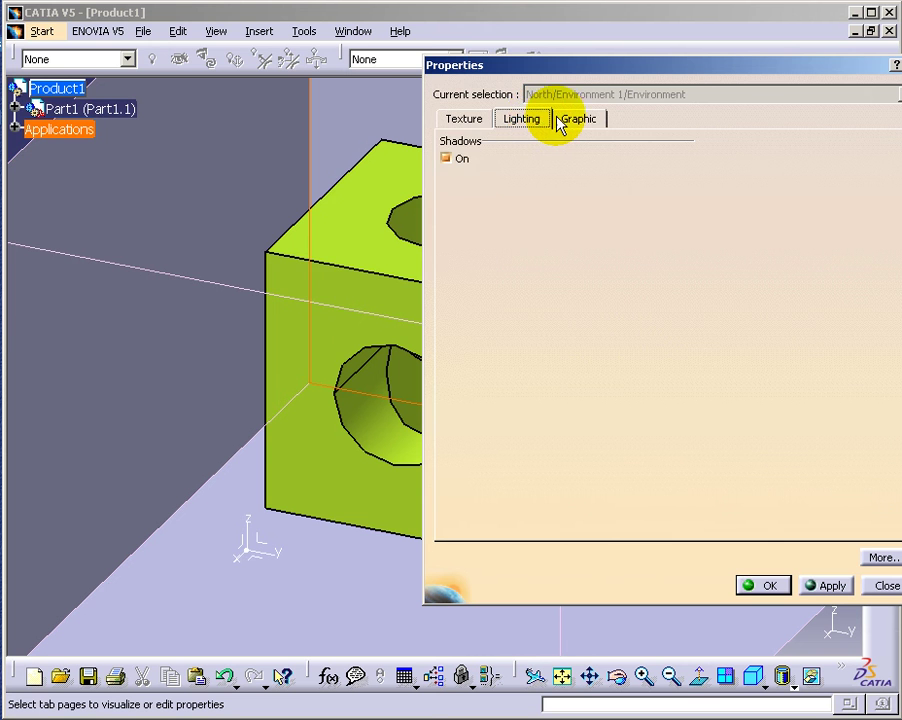
pyautogui.click(568, 120)
pyautogui.click(485, 125)
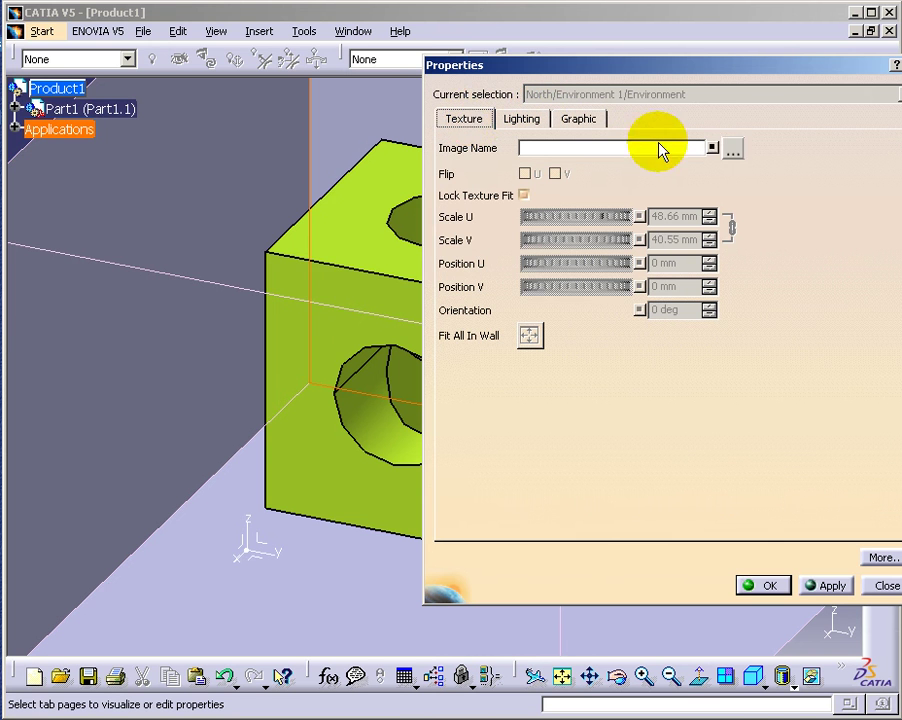
pyautogui.click(733, 150)
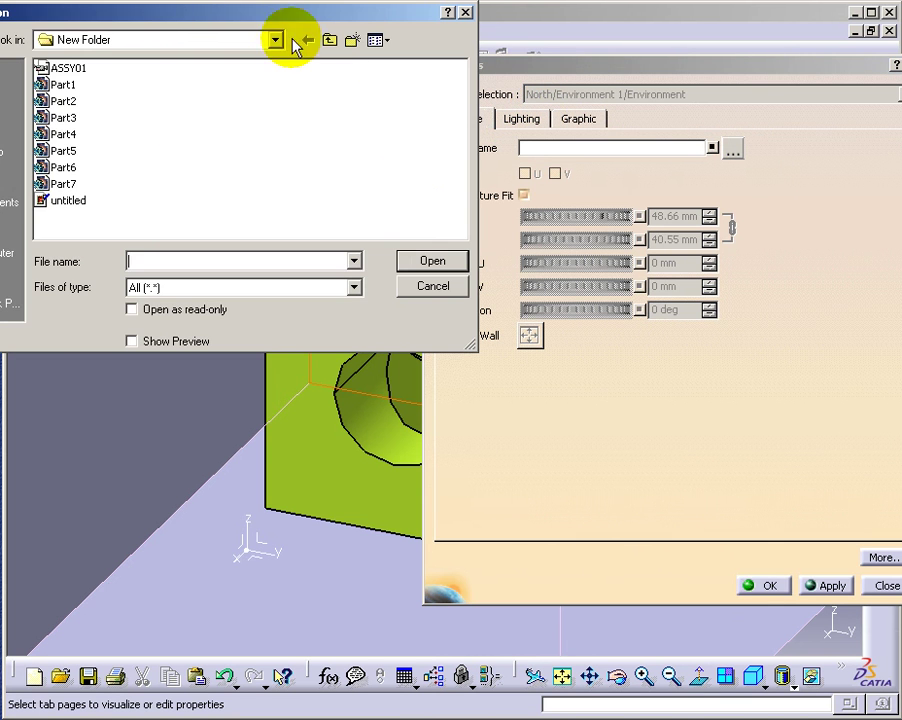
pyautogui.doubleClick(68, 203)
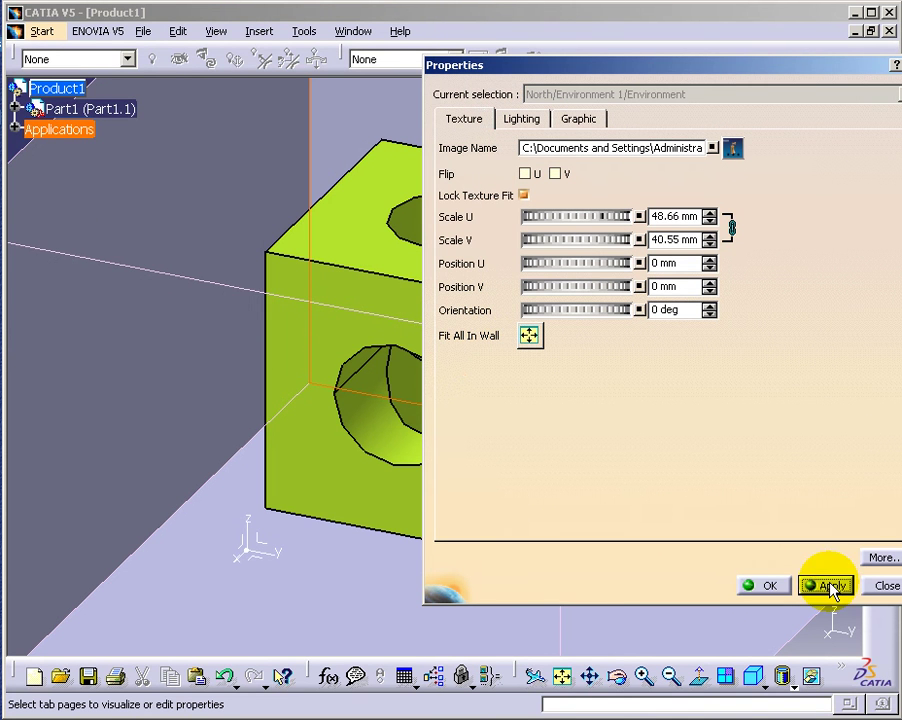
pyautogui.click(763, 585)
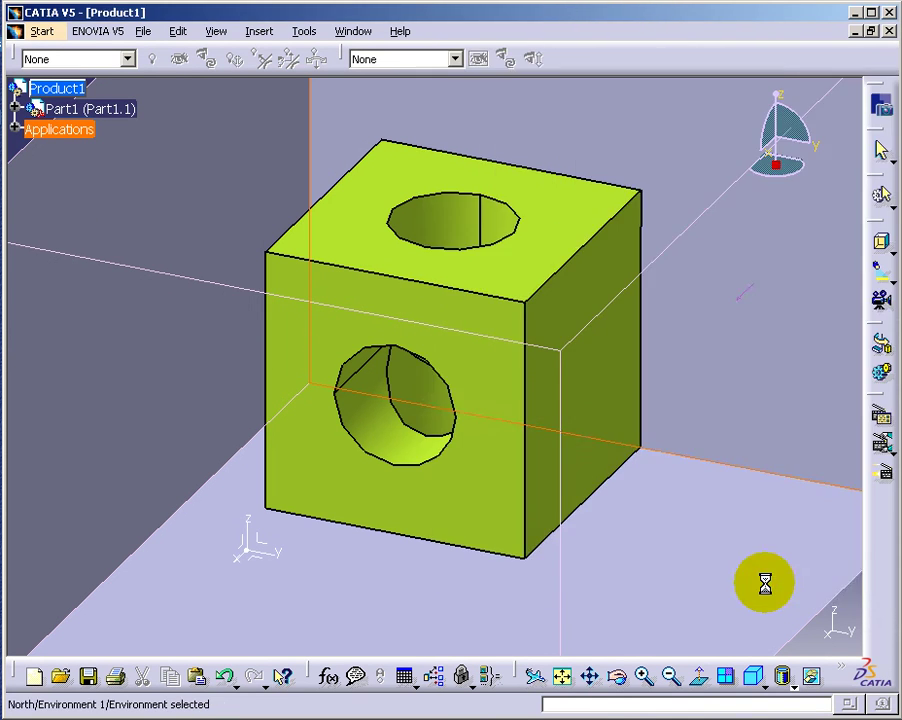
# Step: Set Customize View Parameters to Mesh > Material shading so textures display
pyautogui.click(758, 682)
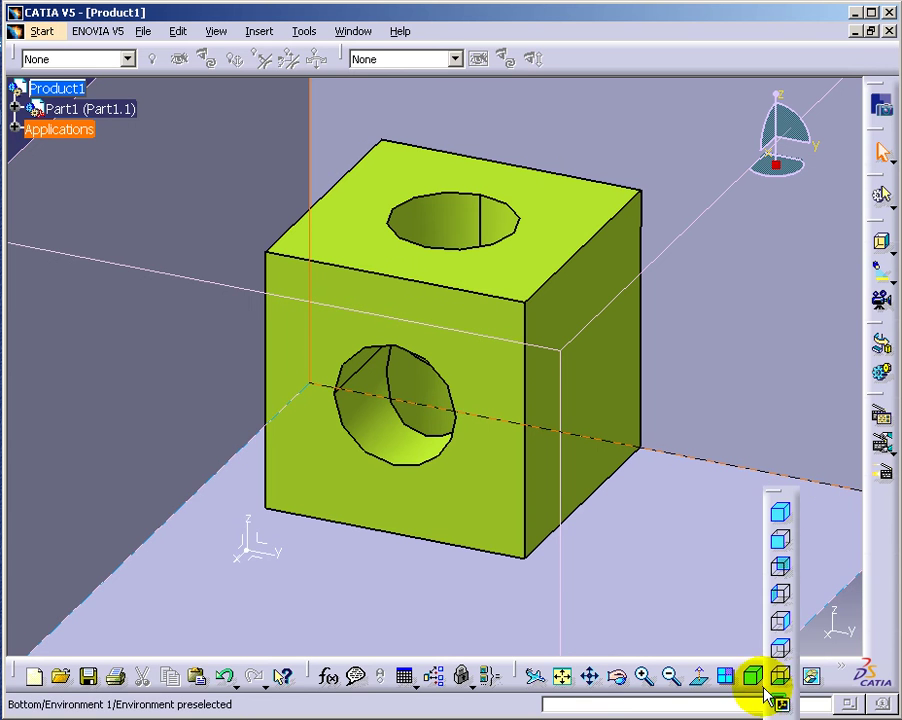
pyautogui.click(807, 636)
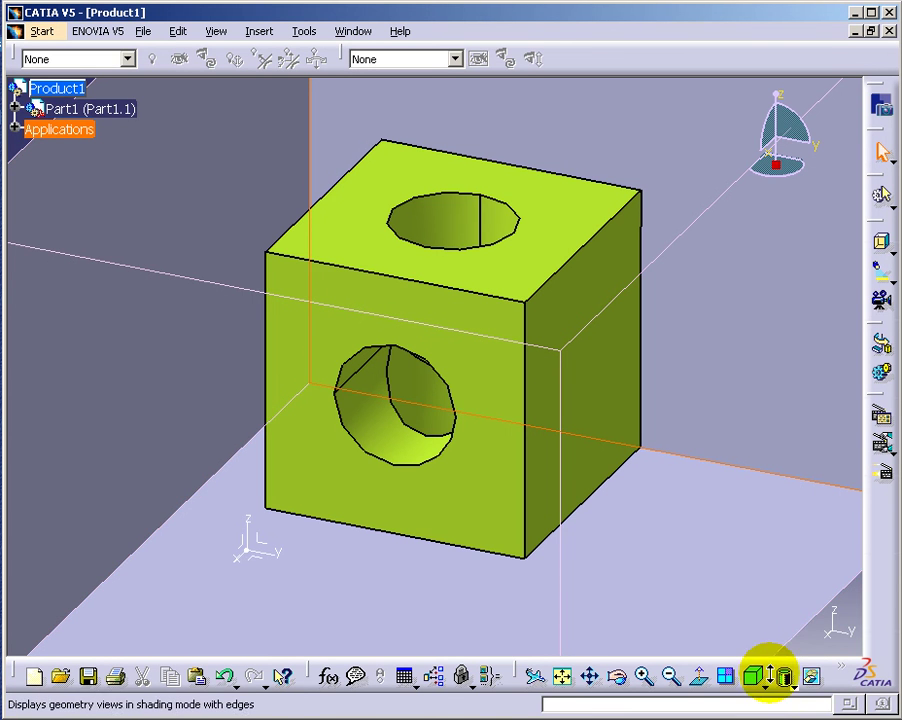
pyautogui.click(781, 680)
pyautogui.click(798, 703)
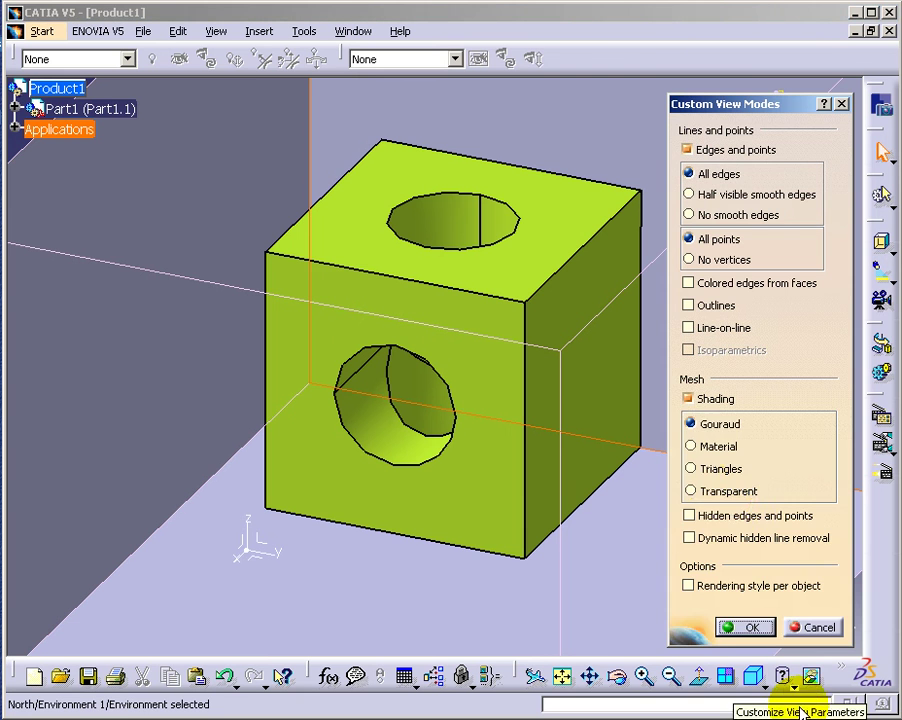
pyautogui.click(700, 446)
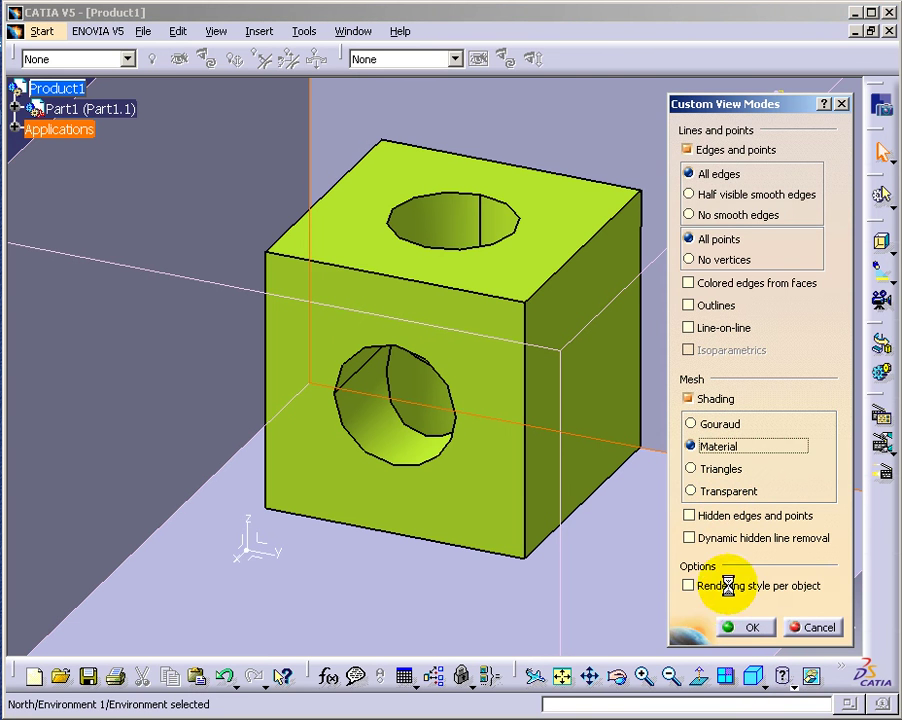
pyautogui.click(735, 627)
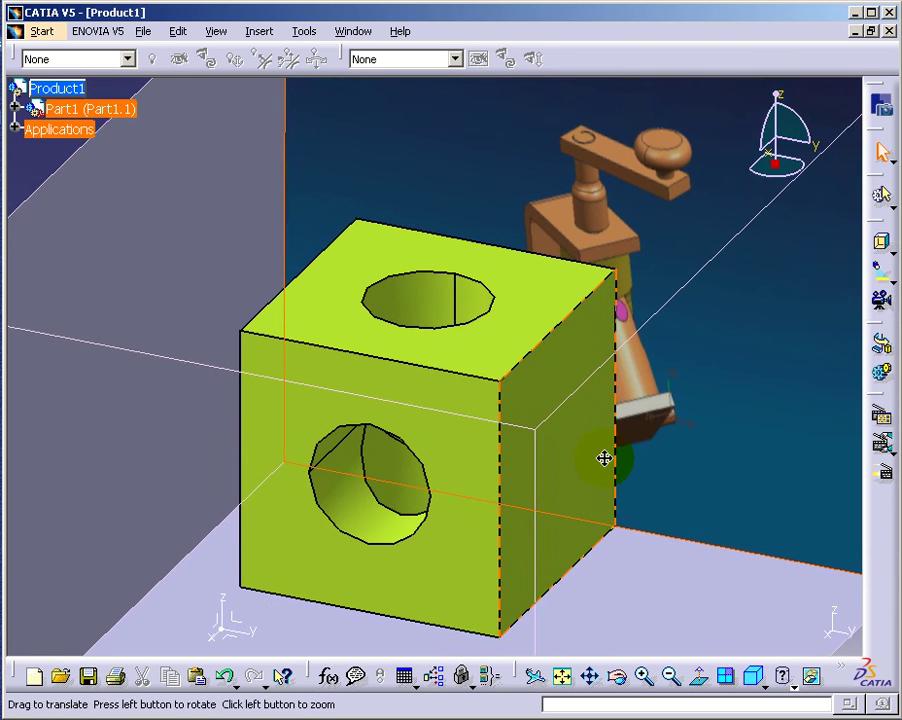
pyautogui.moveTo(643, 388); pyautogui.dragTo(514, 378, button='middle')
# Step: Set the West wall's Fill Color to blue in its Graphic properties and apply it
pyautogui.click(169, 222)
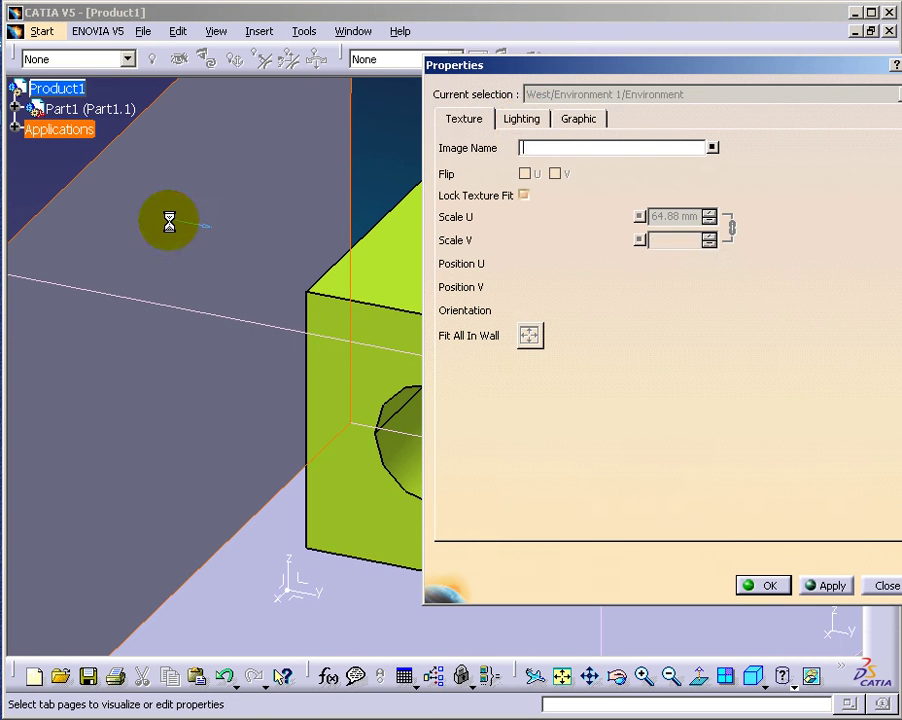
pyautogui.click(518, 118)
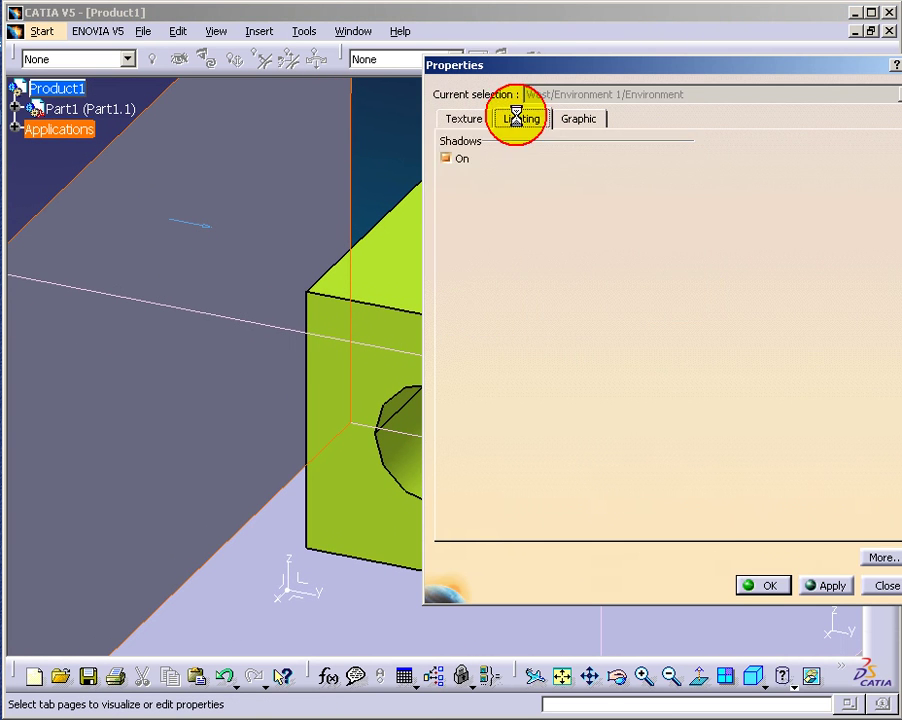
pyautogui.click(568, 119)
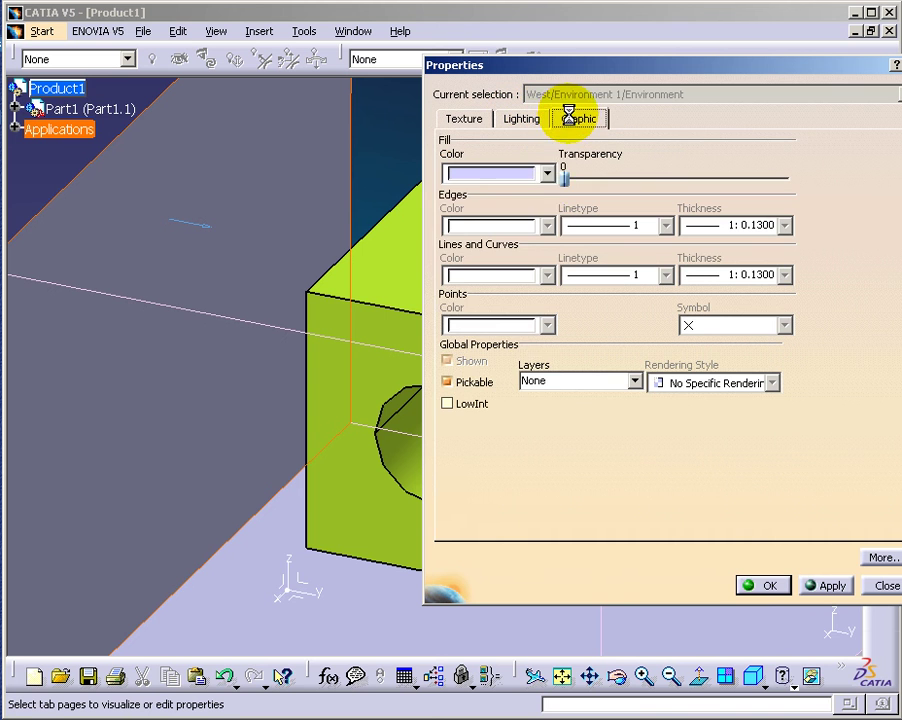
pyautogui.click(548, 176)
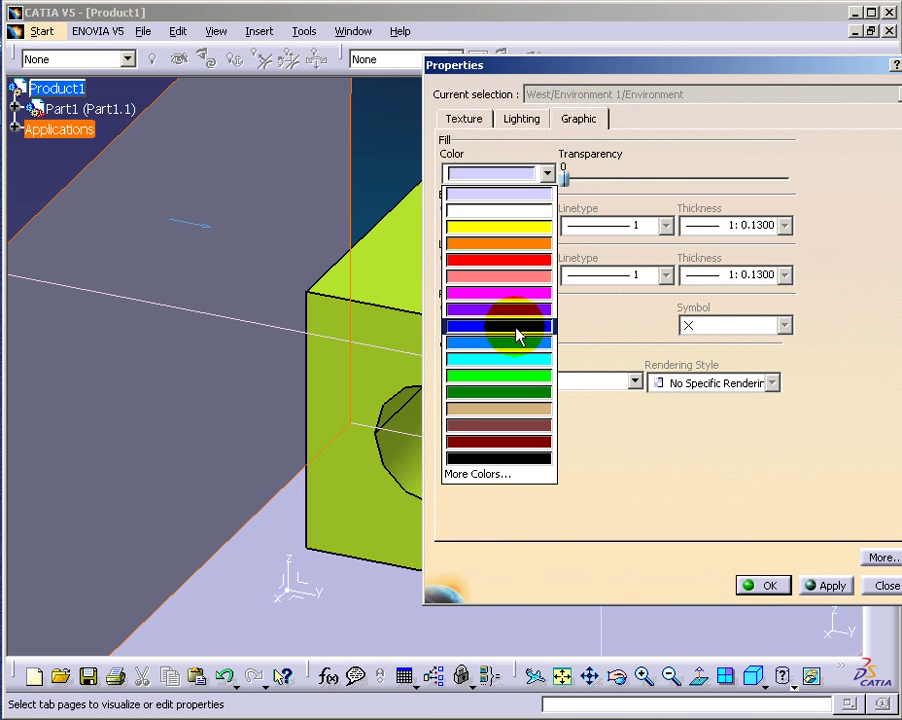
pyautogui.click(517, 327)
pyautogui.click(830, 586)
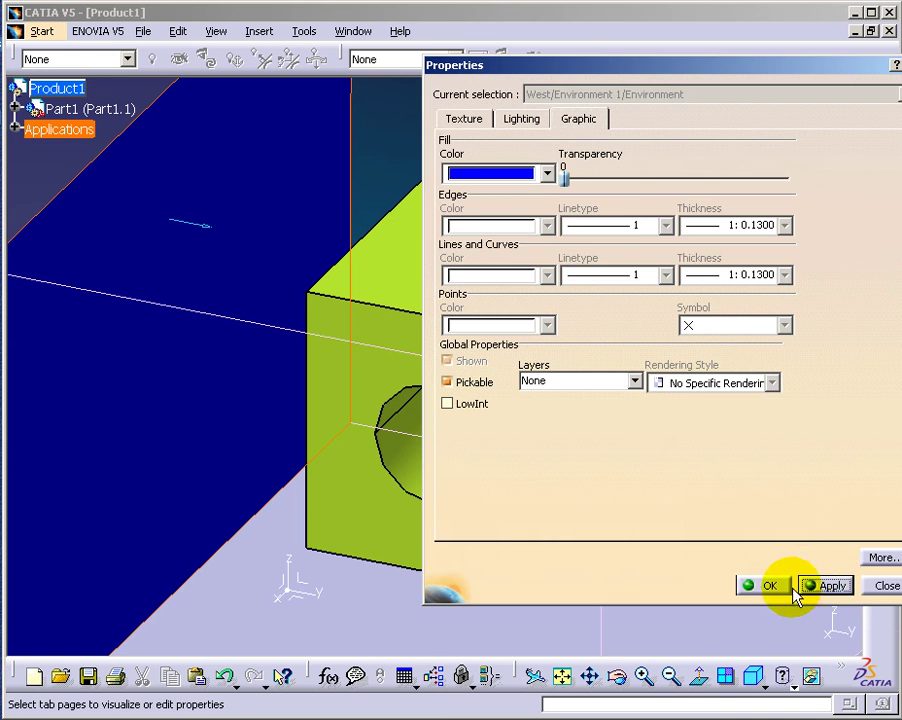
pyautogui.click(762, 585)
pyautogui.moveTo(748, 580)
pyautogui.mouseDown(button='middle')
pyautogui.moveTo(650, 512)
pyautogui.moveTo(612, 462)
pyautogui.mouseUp(button='middle')
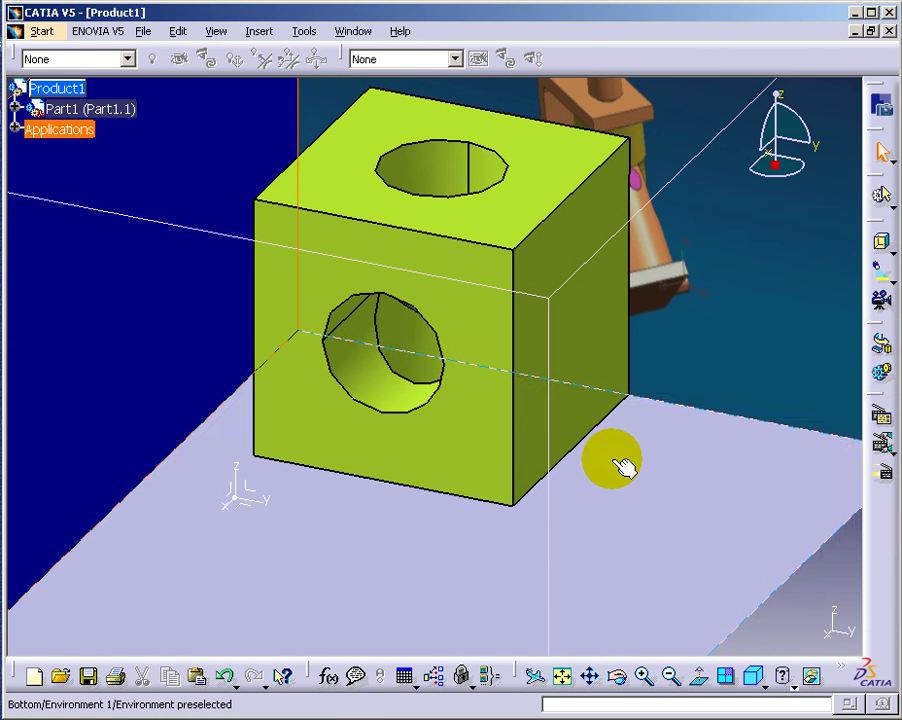
# Step: Apply the Sample picture from My Documents > My Pictures as the floor texture
pyautogui.hotkey('alt', 'Return')
pyautogui.click(522, 116)
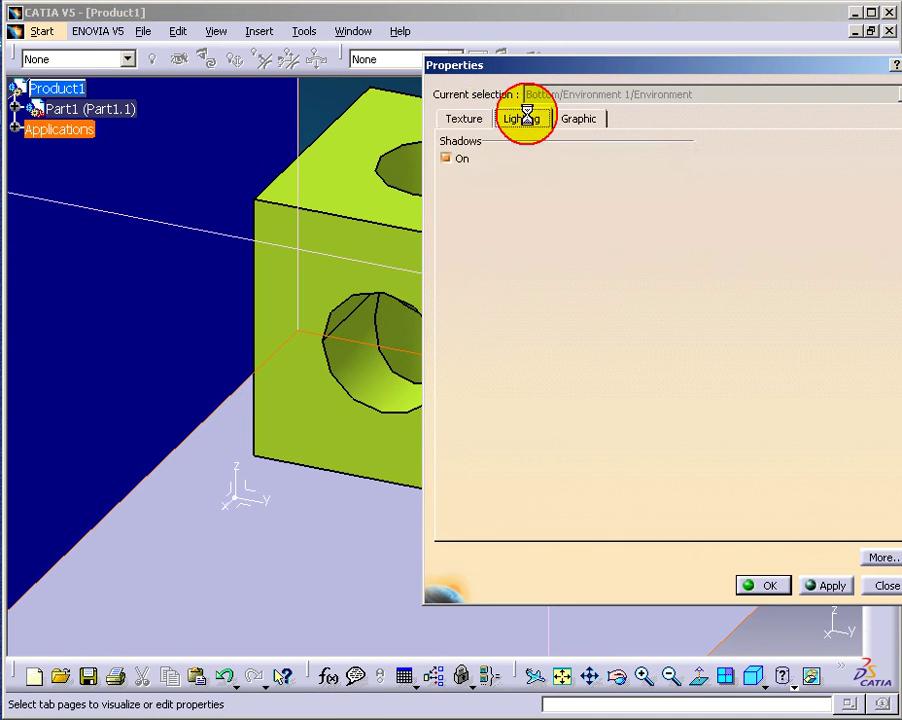
pyautogui.click(470, 118)
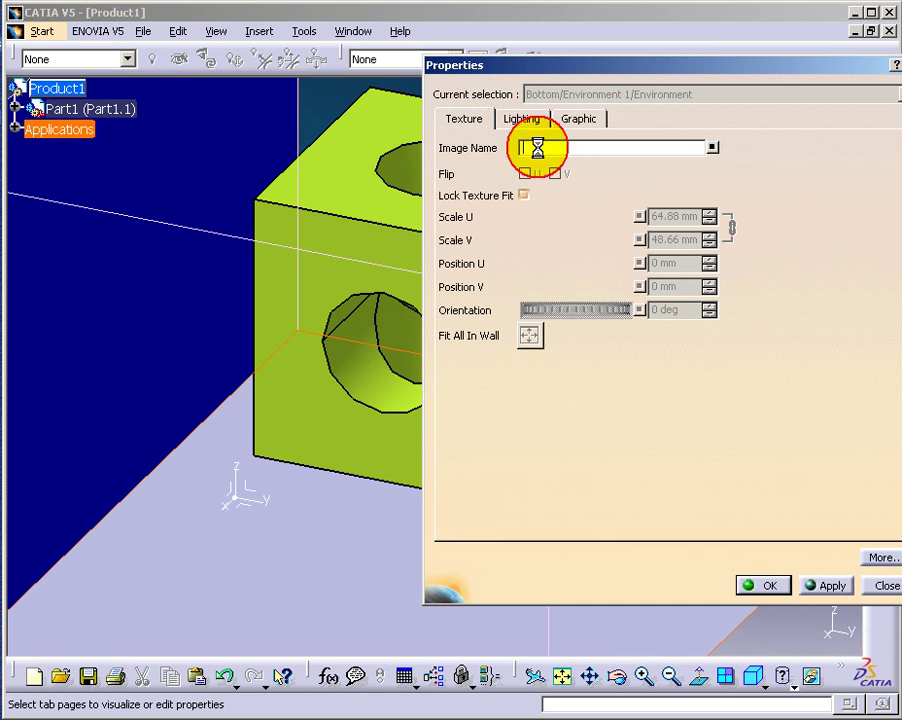
pyautogui.click(735, 148)
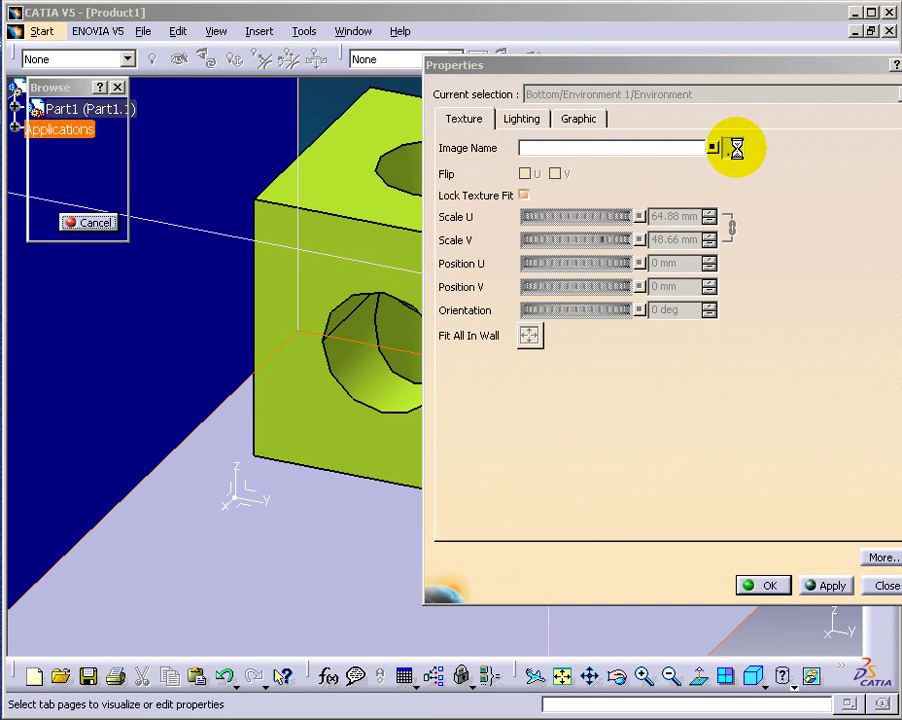
pyautogui.click(275, 39)
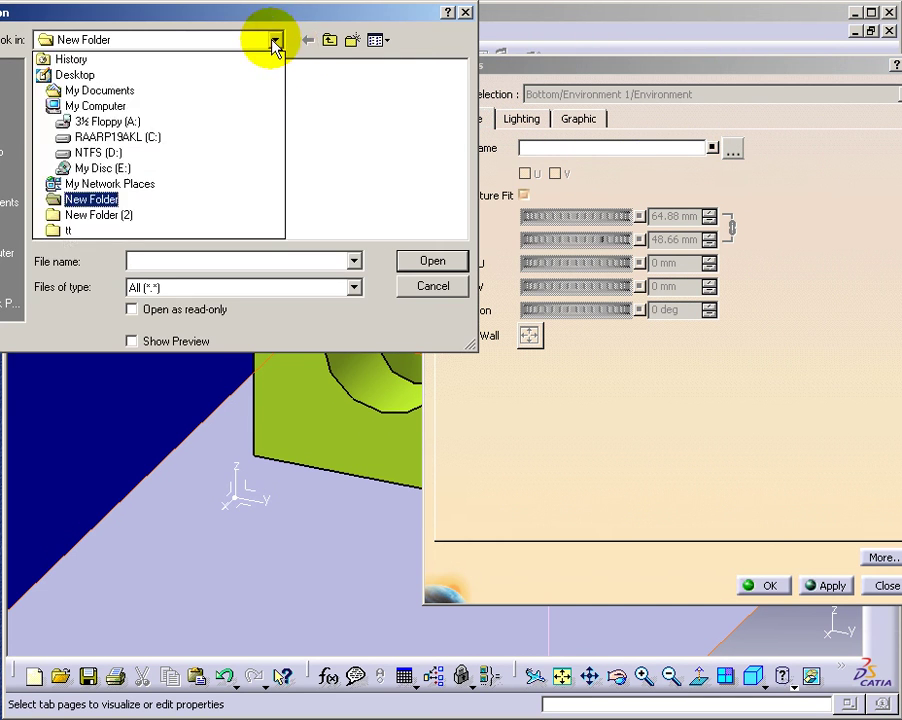
pyautogui.click(108, 89)
pyautogui.doubleClick(79, 70)
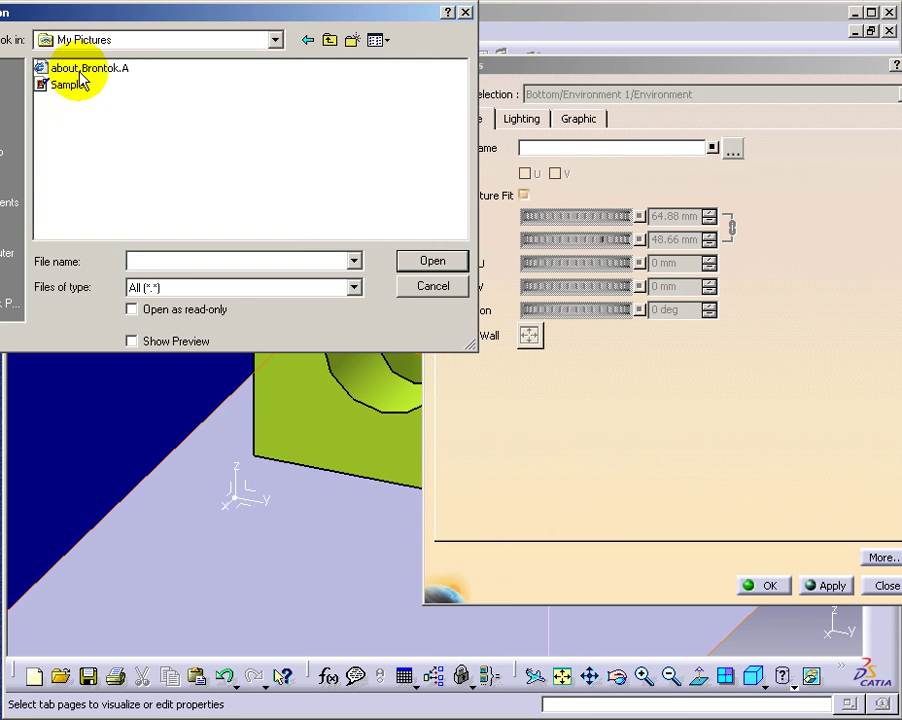
pyautogui.doubleClick(66, 86)
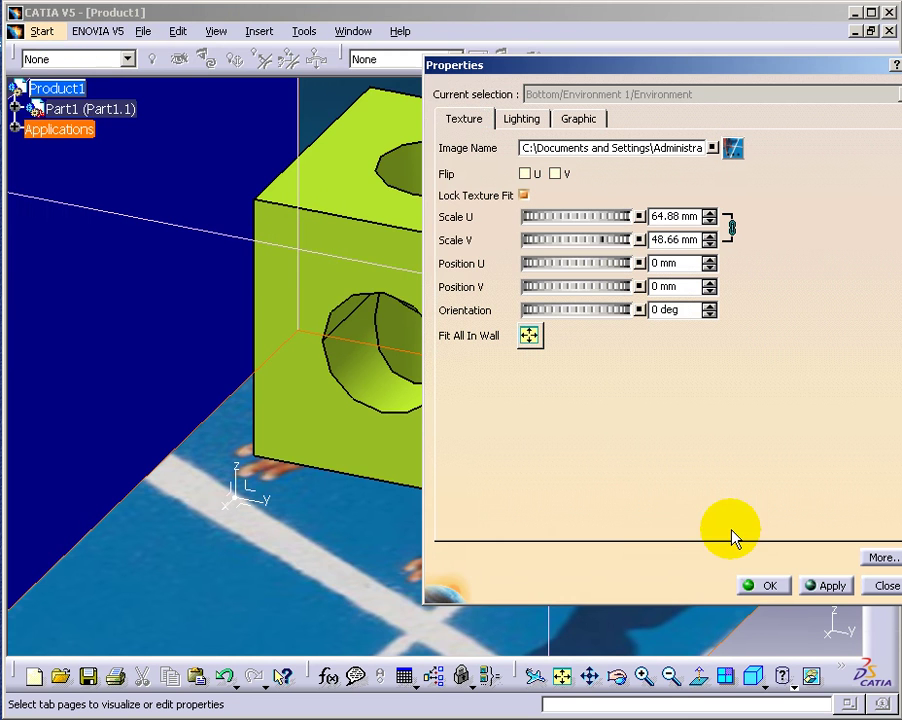
pyautogui.click(769, 587)
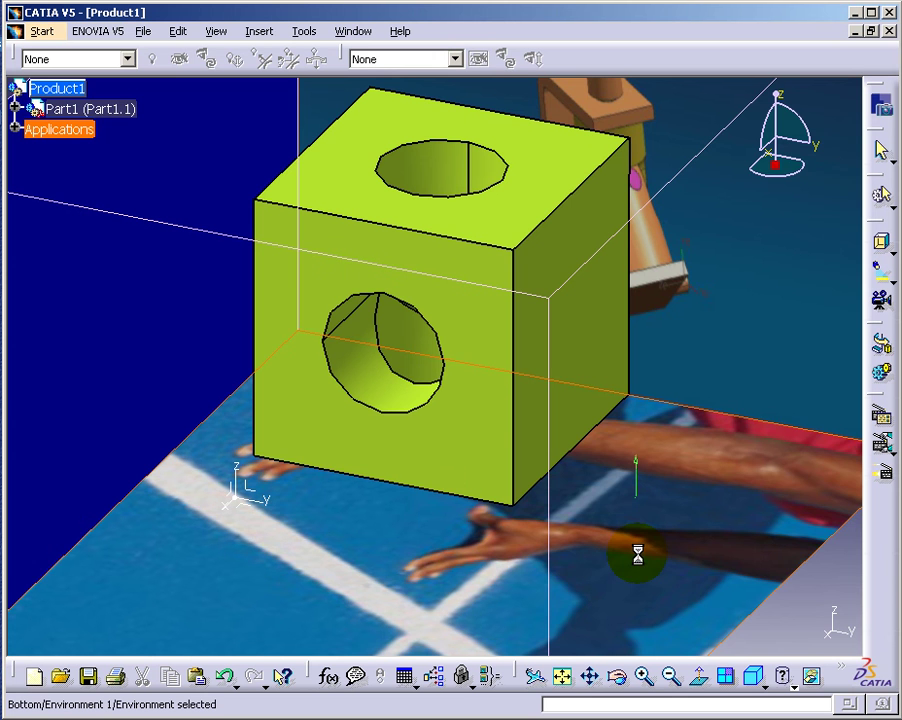
# Step: Flip the north wall's image texture in both U and V
pyautogui.moveTo(622, 469)
pyautogui.mouseDown()
pyautogui.moveTo(636, 300)
pyautogui.moveTo(632, 386)
pyautogui.moveTo(629, 372)
pyautogui.mouseUp()
pyautogui.moveTo(678, 258); pyautogui.dragTo(598, 436, button='middle')
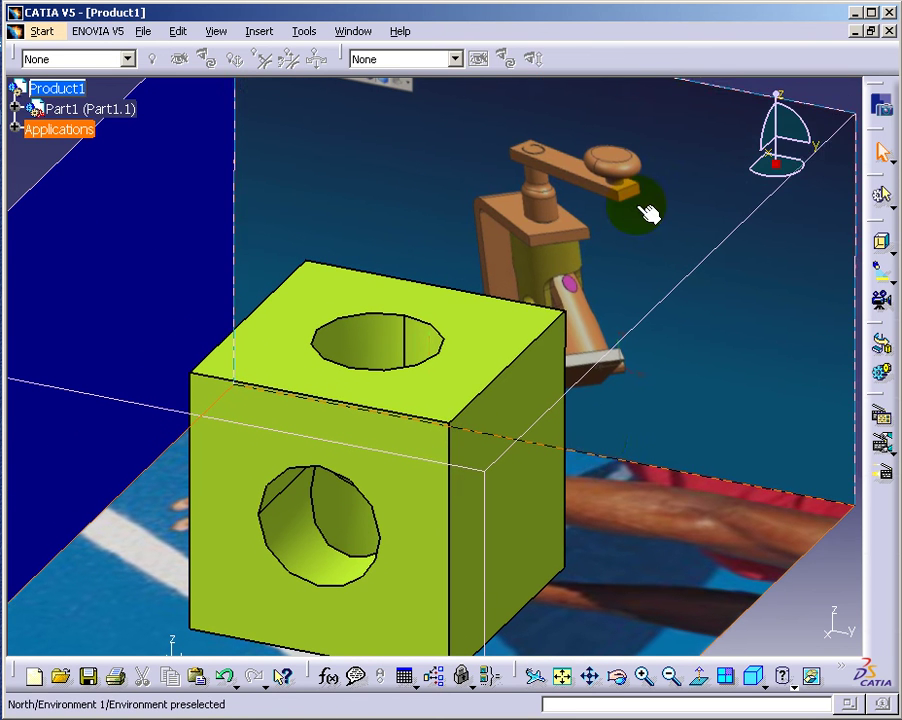
pyautogui.doubleClick(650, 213)
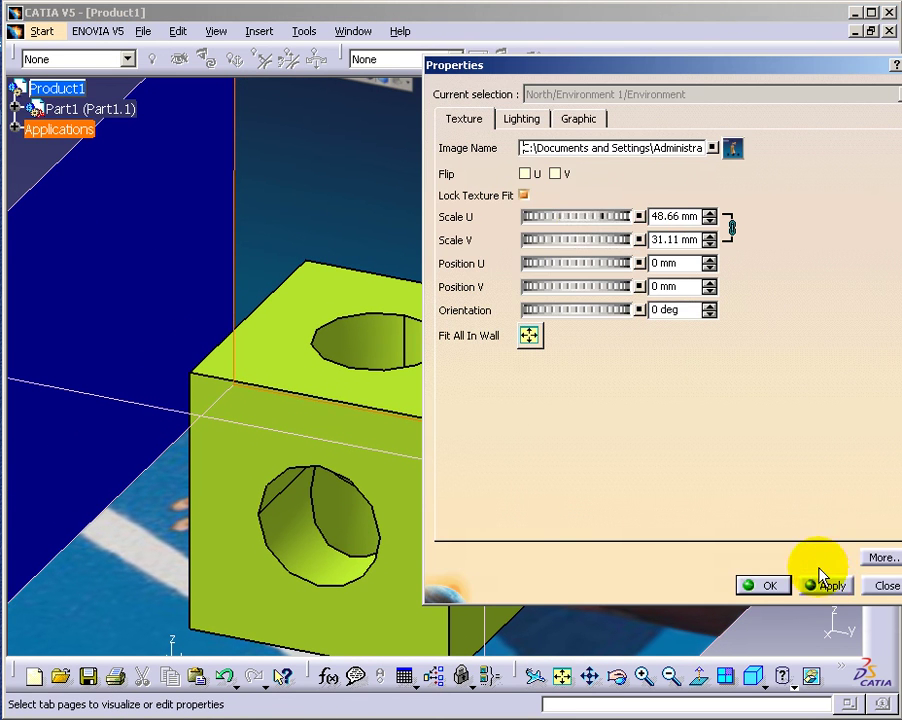
pyautogui.click(820, 580)
pyautogui.click(523, 173)
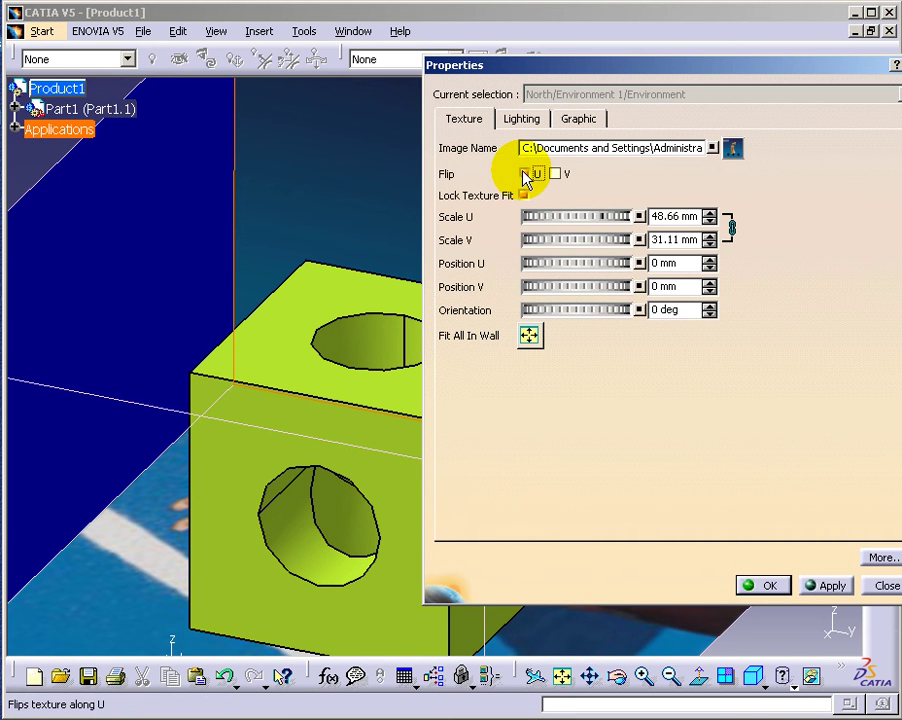
pyautogui.click(555, 175)
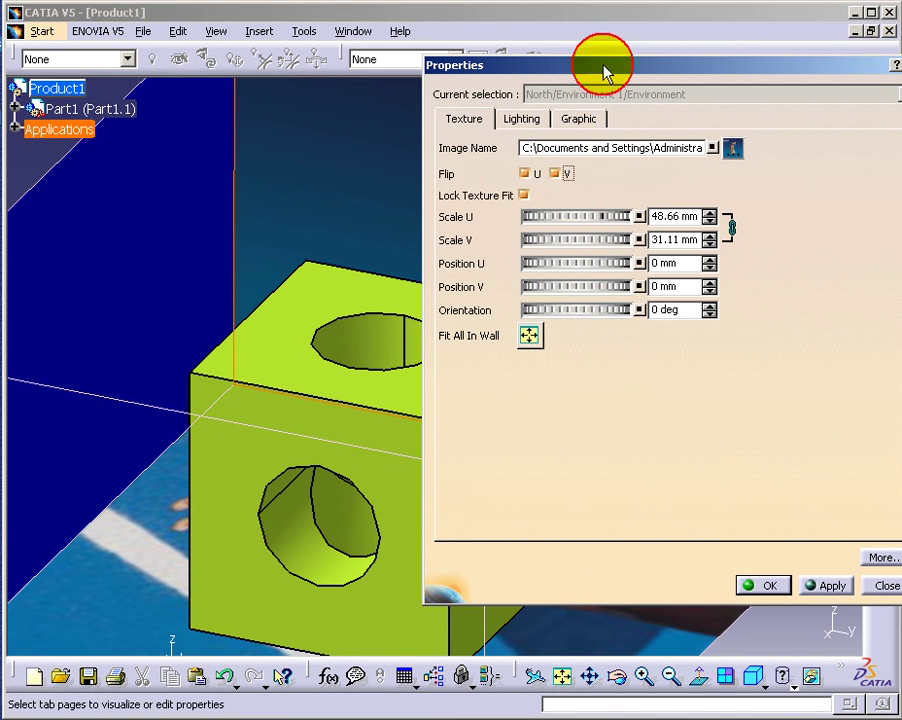
pyautogui.moveTo(603, 70)
pyautogui.mouseDown()
pyautogui.moveTo(55, 168)
pyautogui.moveTo(290, 162)
pyautogui.mouseUp()
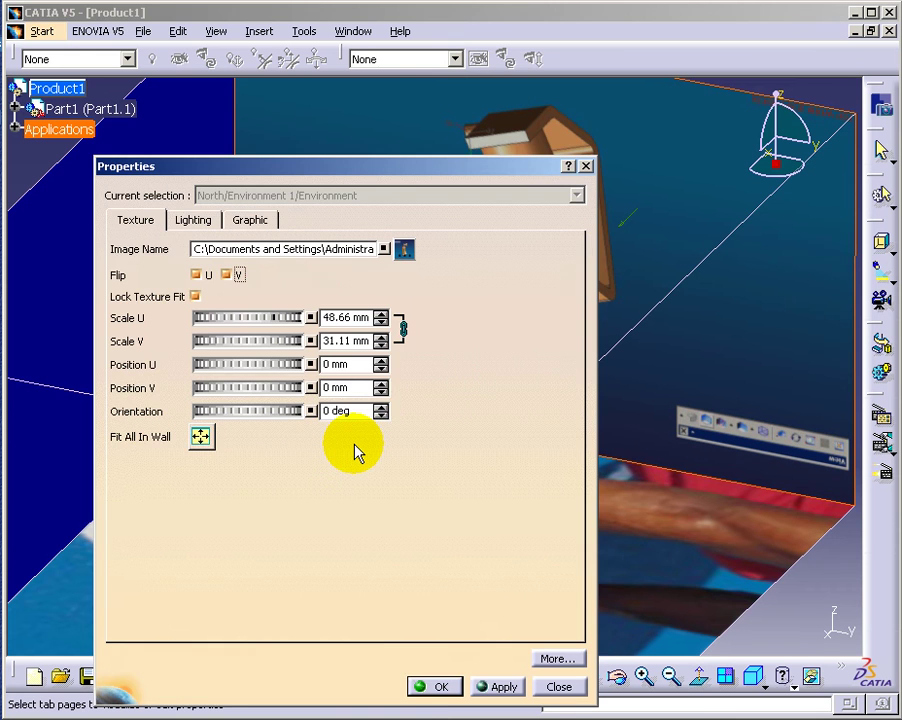
pyautogui.click(428, 682)
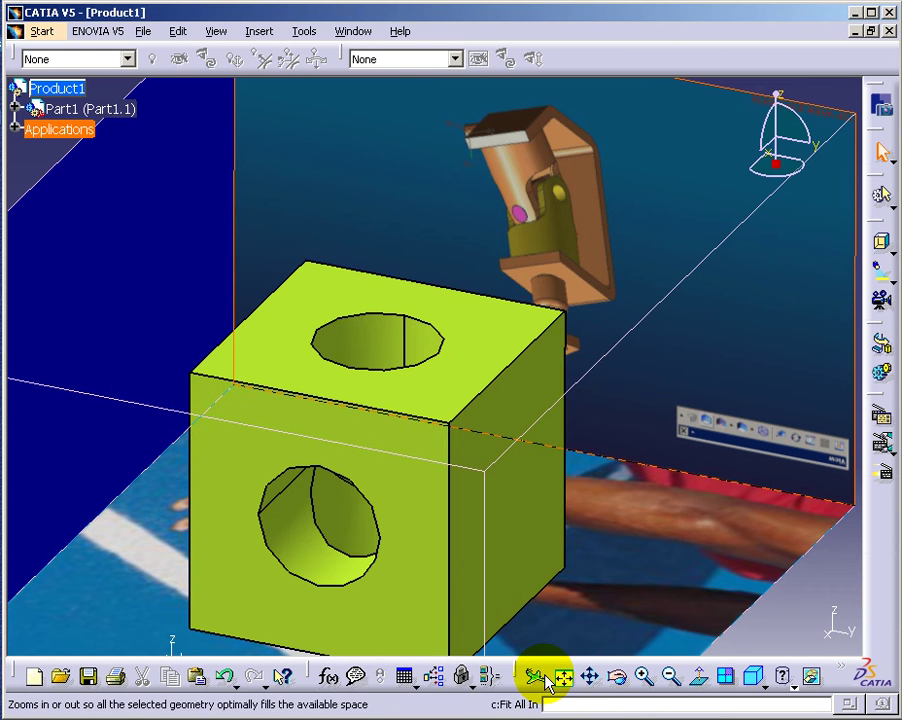
# Step: Fit the scene and float the Create Light and Create Environment toolbars beside it
pyautogui.click(562, 678)
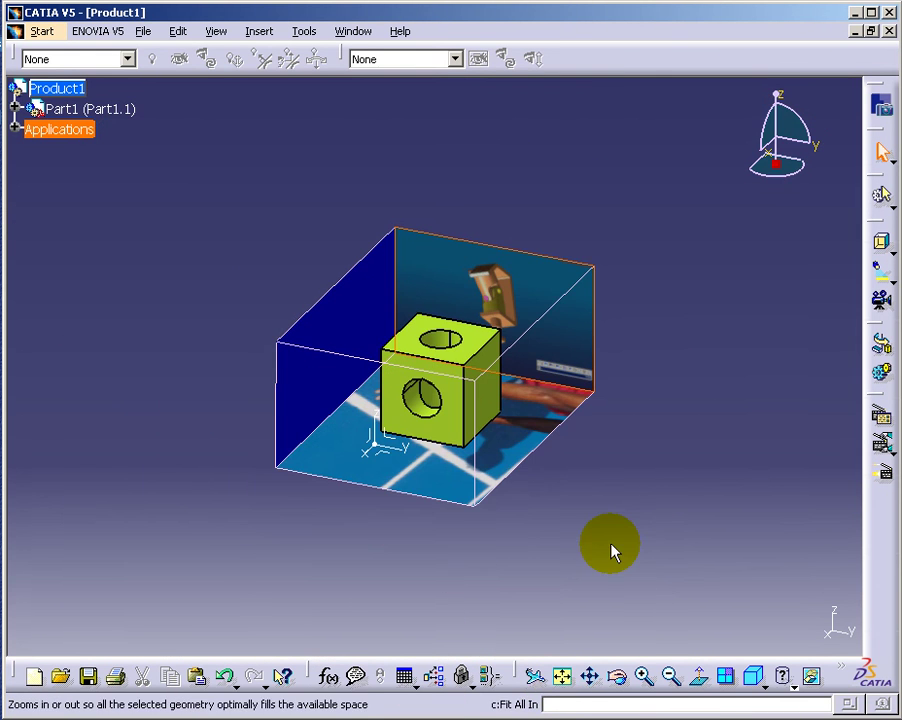
pyautogui.click(883, 277)
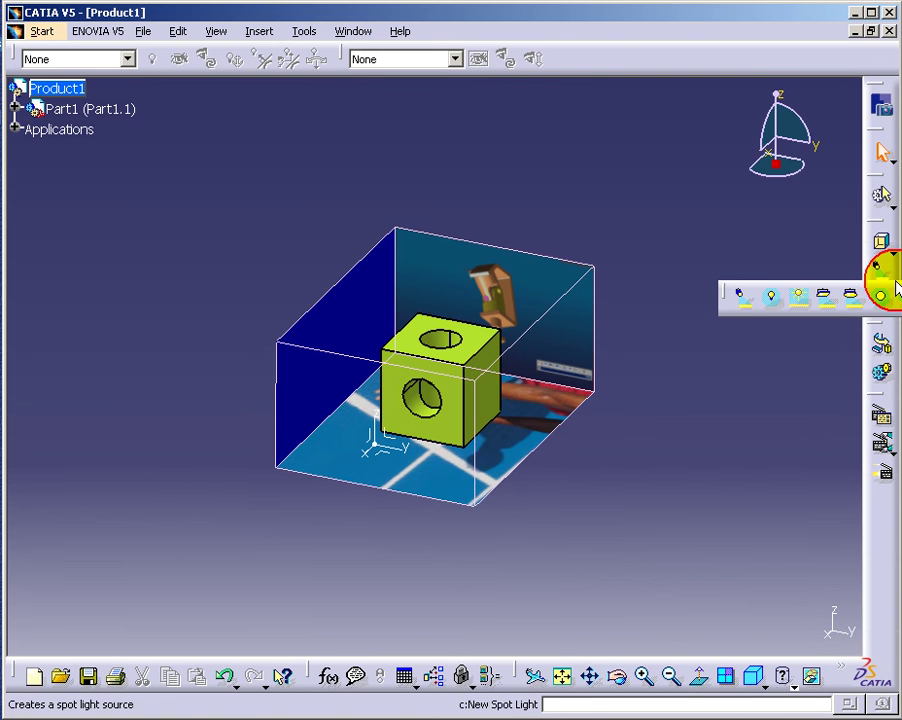
pyautogui.moveTo(736, 294); pyautogui.dragTo(540, 209)
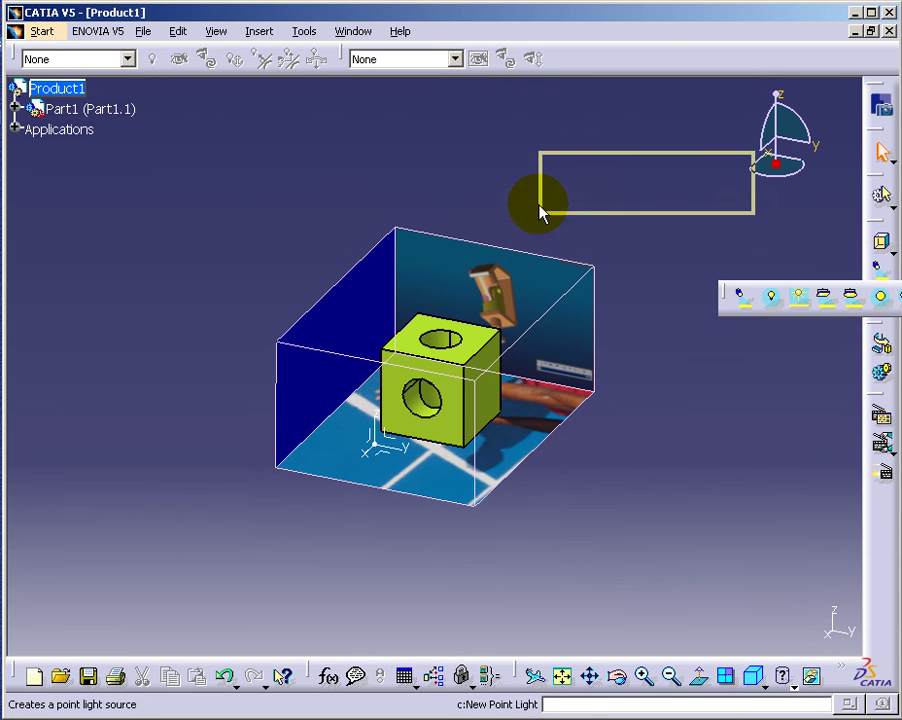
pyautogui.click(883, 246)
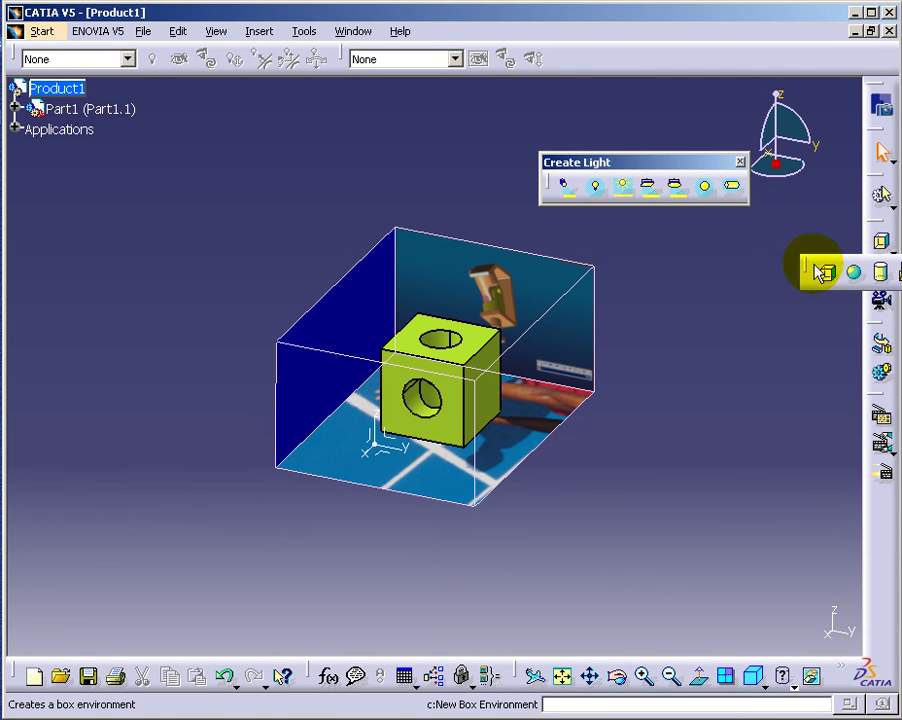
pyautogui.moveTo(812, 268); pyautogui.dragTo(312, 202)
pyautogui.click(374, 264)
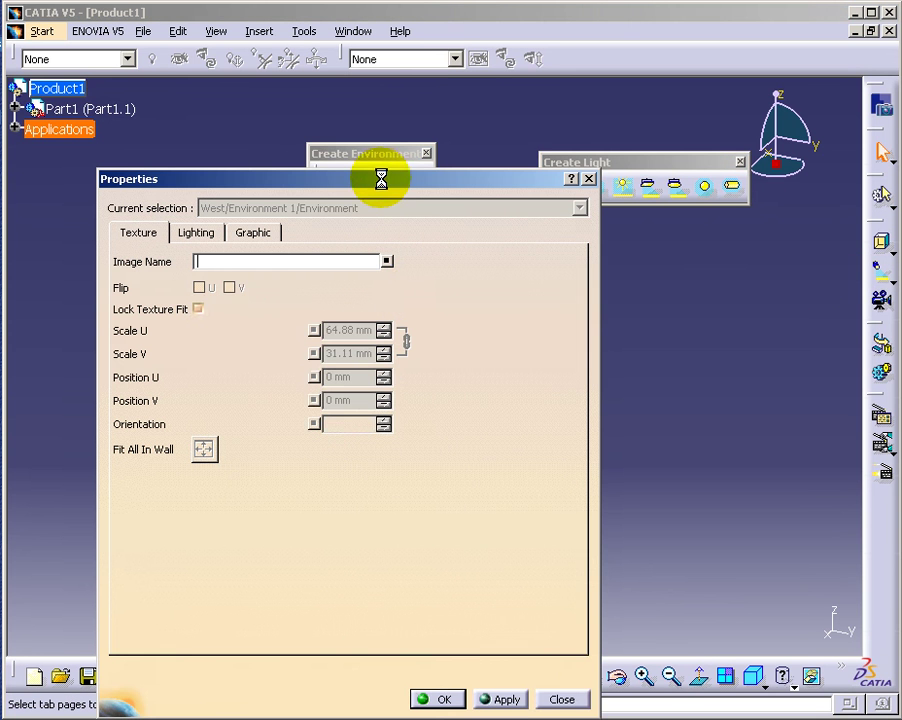
pyautogui.click(558, 698)
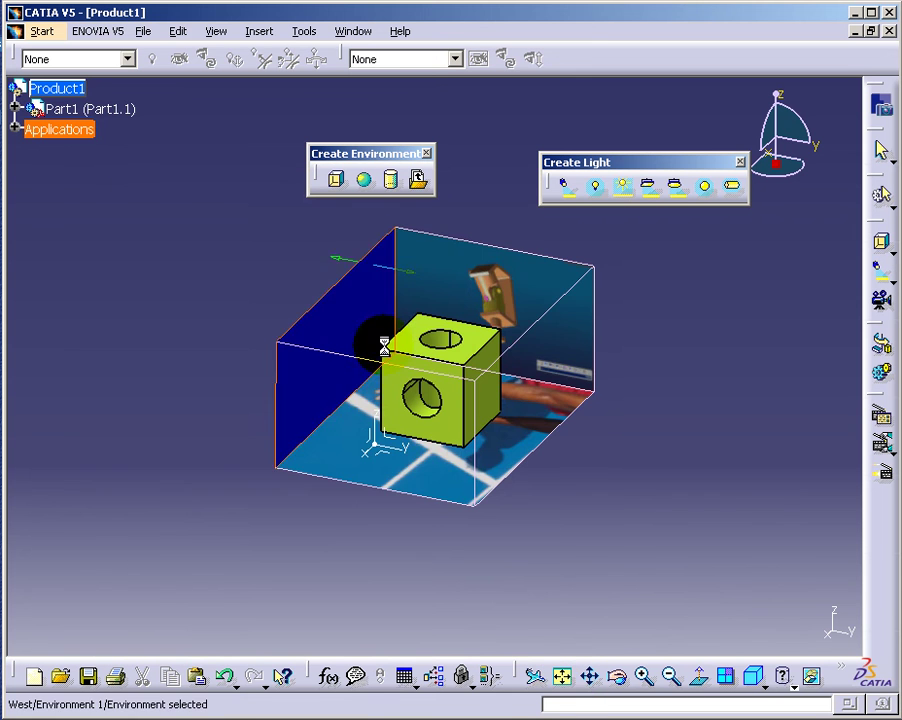
# Step: Zoom Area onto the cube, orbit around it, and float the View toolbar
pyautogui.moveTo(358, 292)
pyautogui.mouseDown()
pyautogui.moveTo(403, 292)
pyautogui.moveTo(427, 308)
pyautogui.moveTo(352, 292)
pyautogui.moveTo(298, 264)
pyautogui.mouseUp()
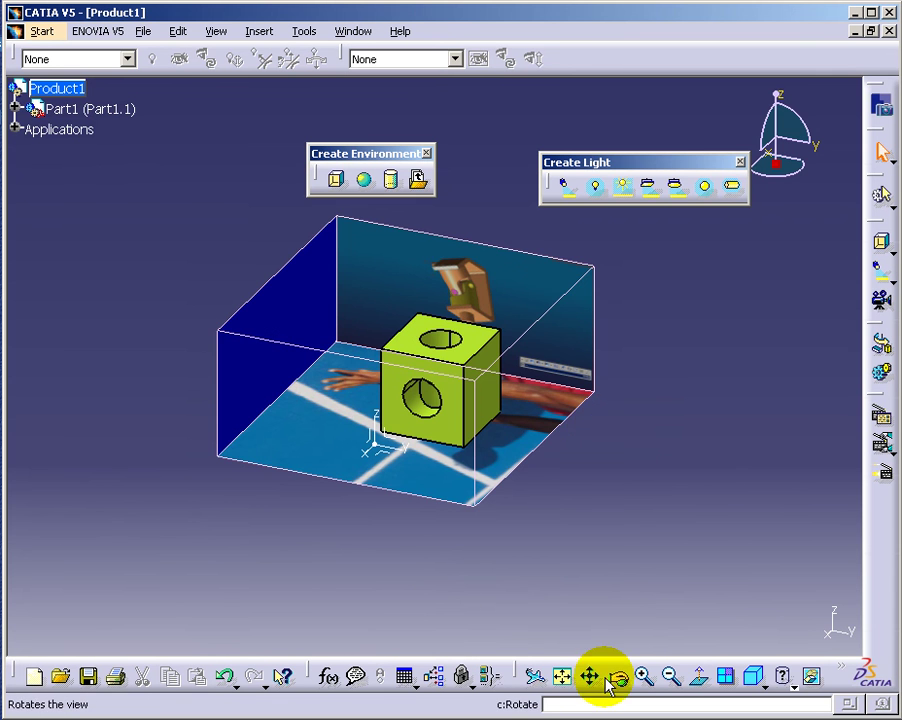
pyautogui.moveTo(389, 574)
pyautogui.mouseDown(button='middle')
pyautogui.moveTo(392, 521)
pyautogui.moveTo(316, 519)
pyautogui.moveTo(328, 543)
pyautogui.moveTo(342, 543)
pyautogui.moveTo(299, 548)
pyautogui.moveTo(288, 540)
pyautogui.moveTo(527, 574)
pyautogui.moveTo(466, 591)
pyautogui.moveTo(383, 580)
pyautogui.mouseUp(button='middle')
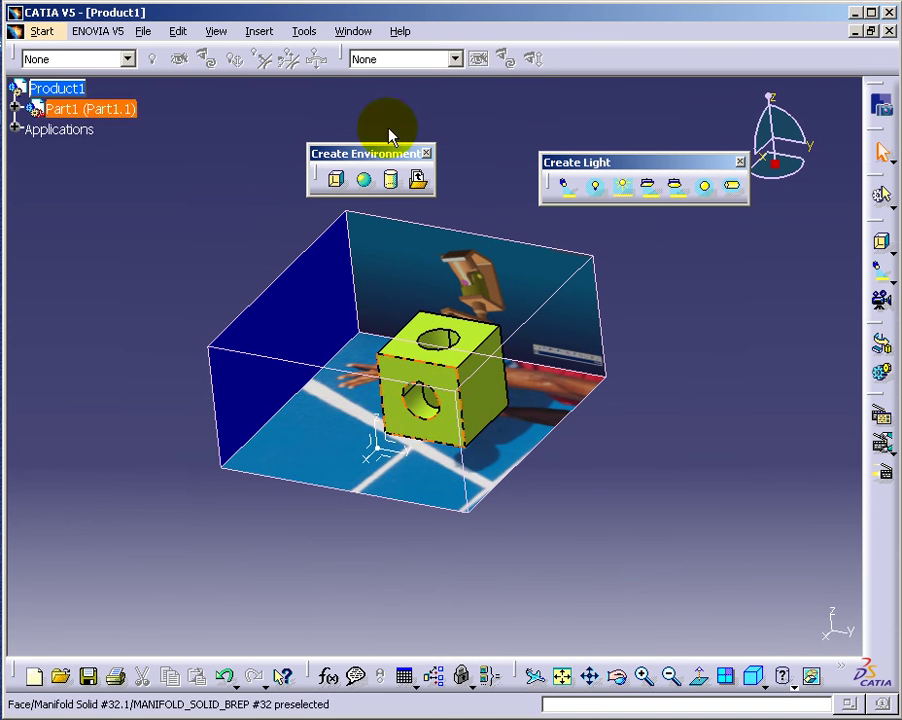
pyautogui.click(259, 31)
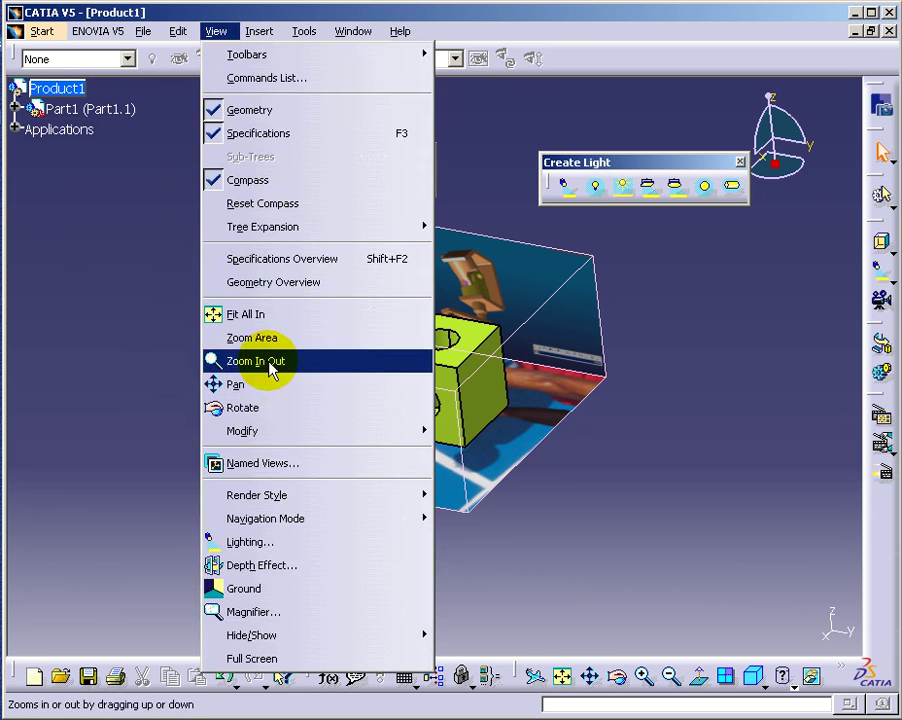
pyautogui.click(262, 336)
pyautogui.moveTo(254, 172); pyautogui.dragTo(465, 428)
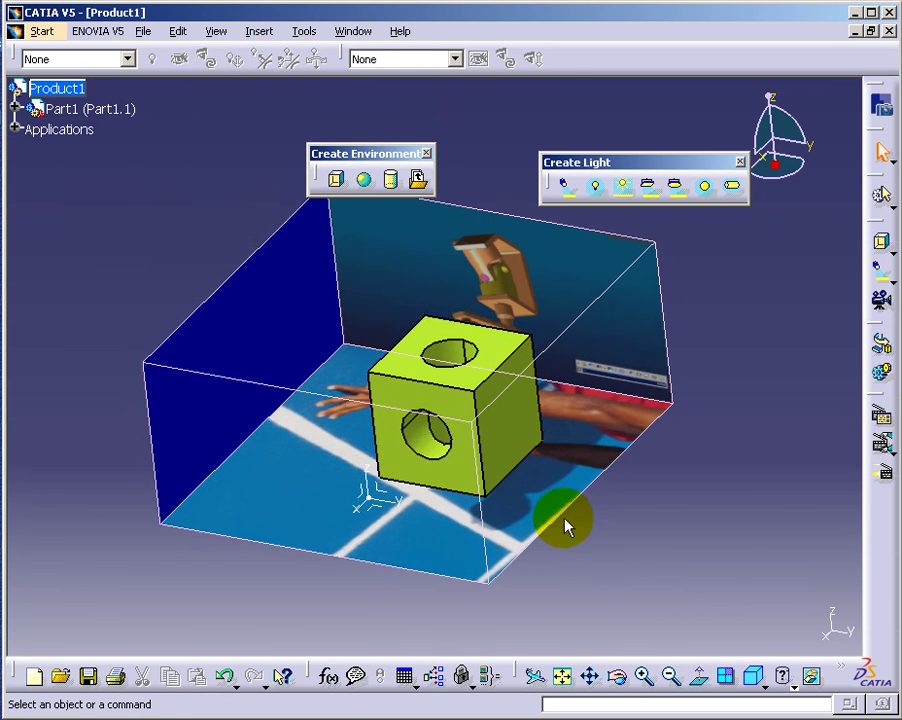
pyautogui.moveTo(534, 532)
pyautogui.mouseDown(button='middle')
pyautogui.moveTo(537, 541)
pyautogui.moveTo(520, 545)
pyautogui.moveTo(401, 557)
pyautogui.mouseUp(button='middle')
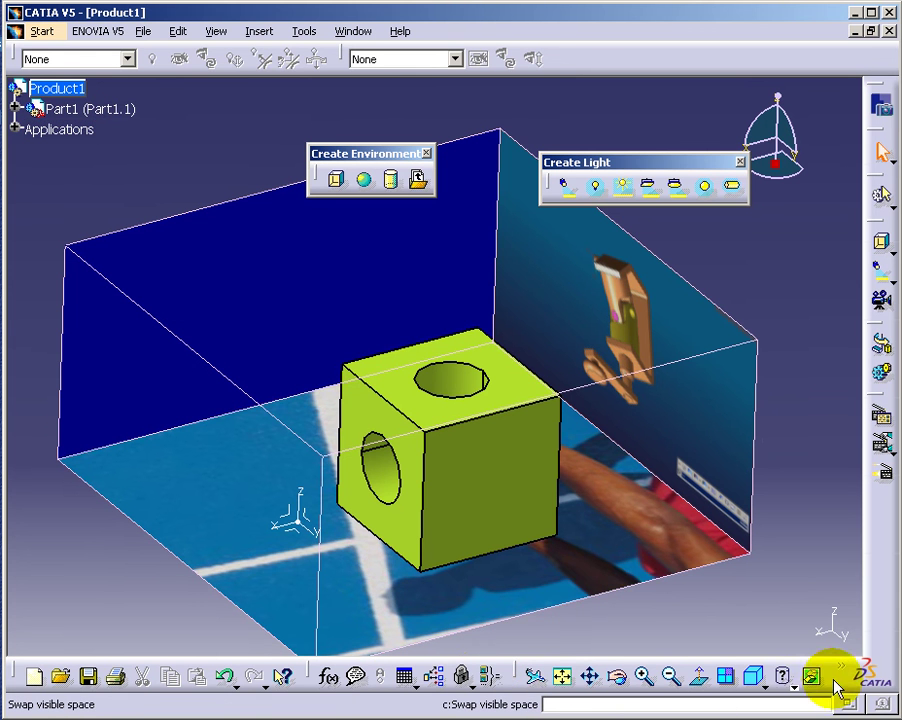
pyautogui.moveTo(836, 688)
pyautogui.mouseDown()
pyautogui.moveTo(780, 620)
pyautogui.moveTo(744, 596)
pyautogui.mouseUp()
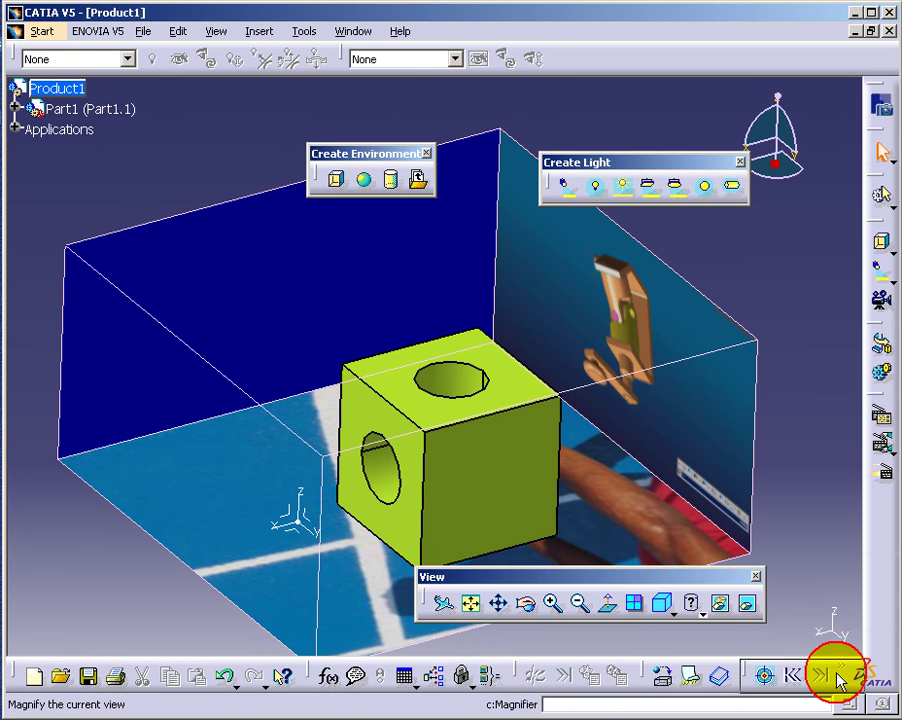
# Step: Drag the Eroded material from the library's Metal tab onto the cube and confirm
pyautogui.click(660, 680)
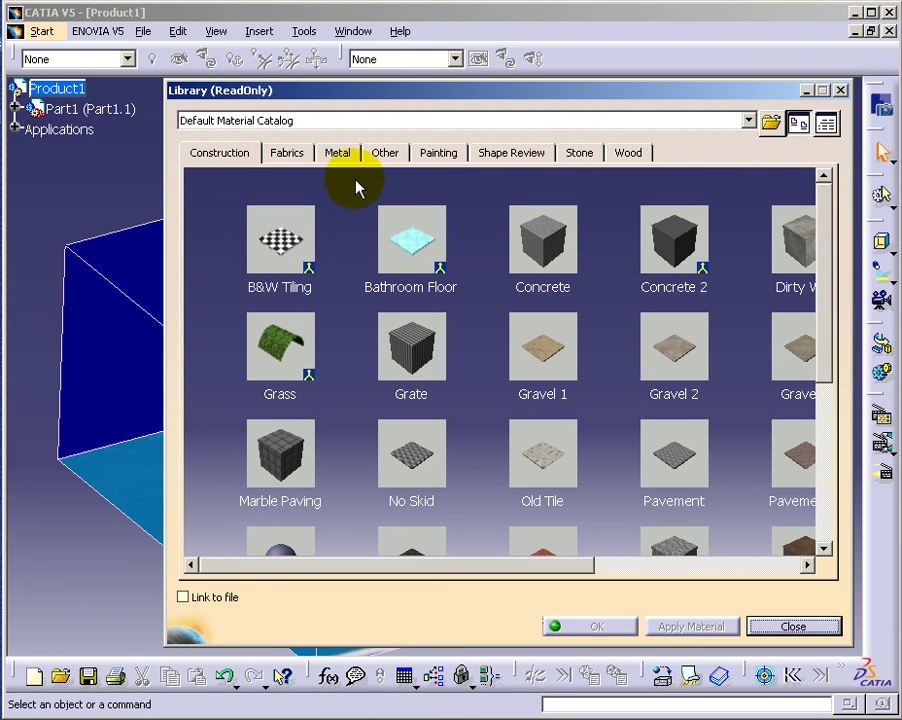
pyautogui.moveTo(370, 92); pyautogui.dragTo(665, 135)
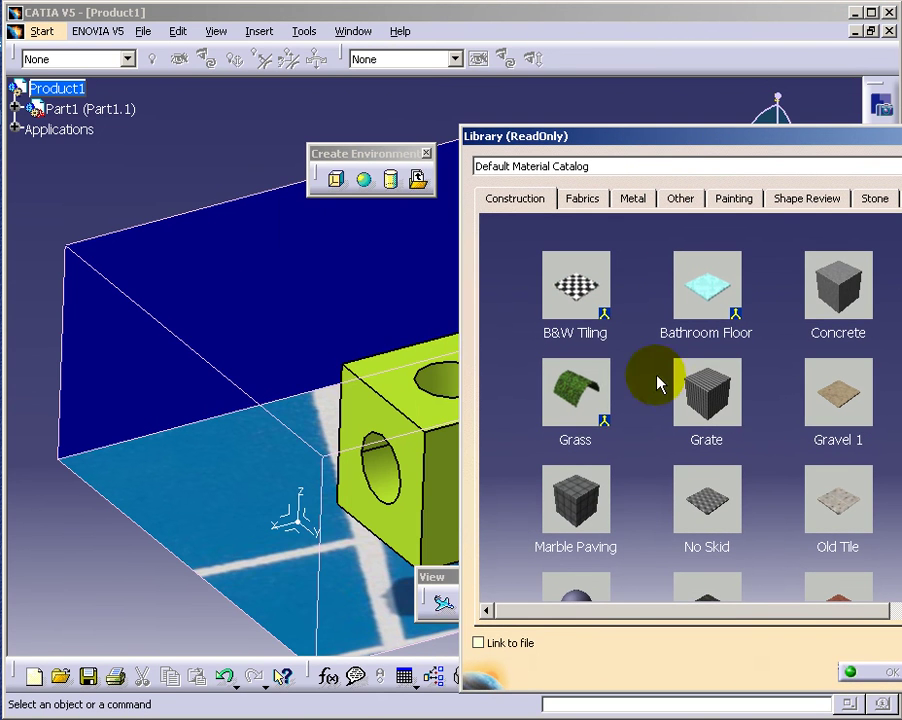
pyautogui.moveTo(576, 378); pyautogui.dragTo(370, 397)
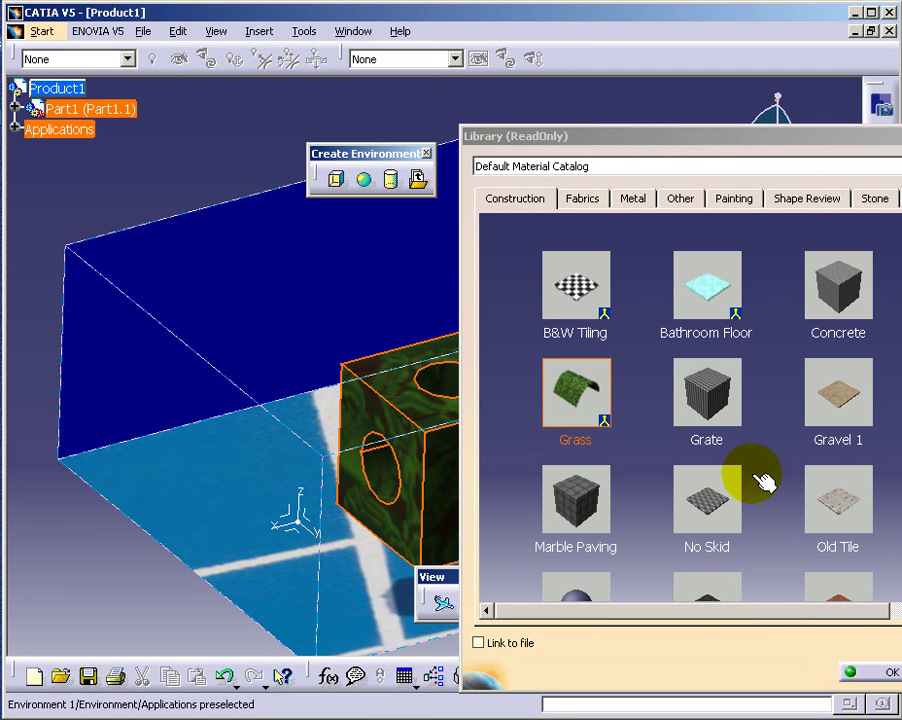
pyautogui.click(584, 198)
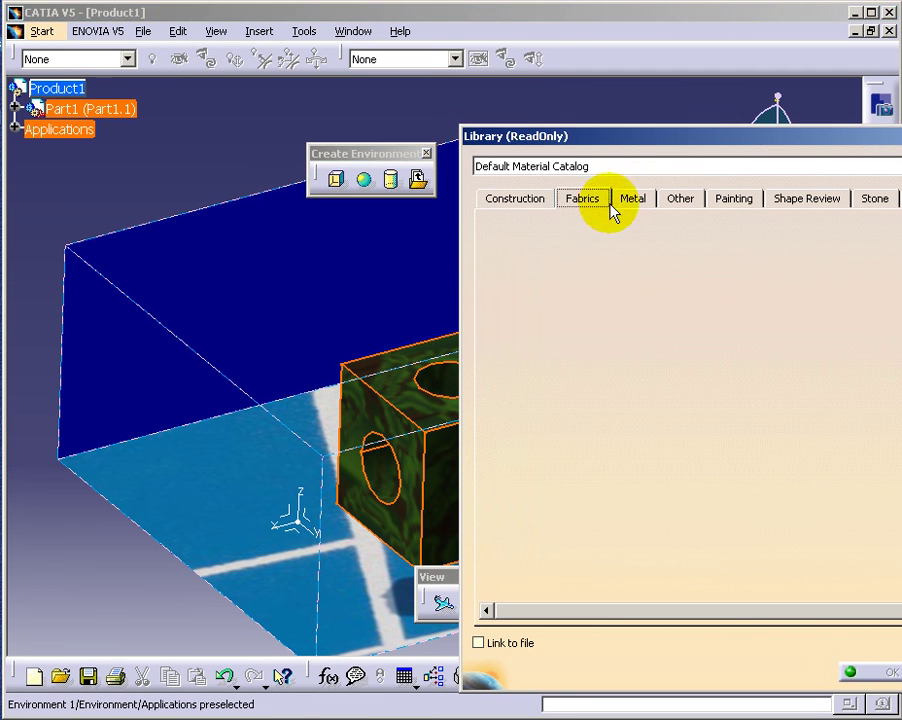
pyautogui.click(632, 204)
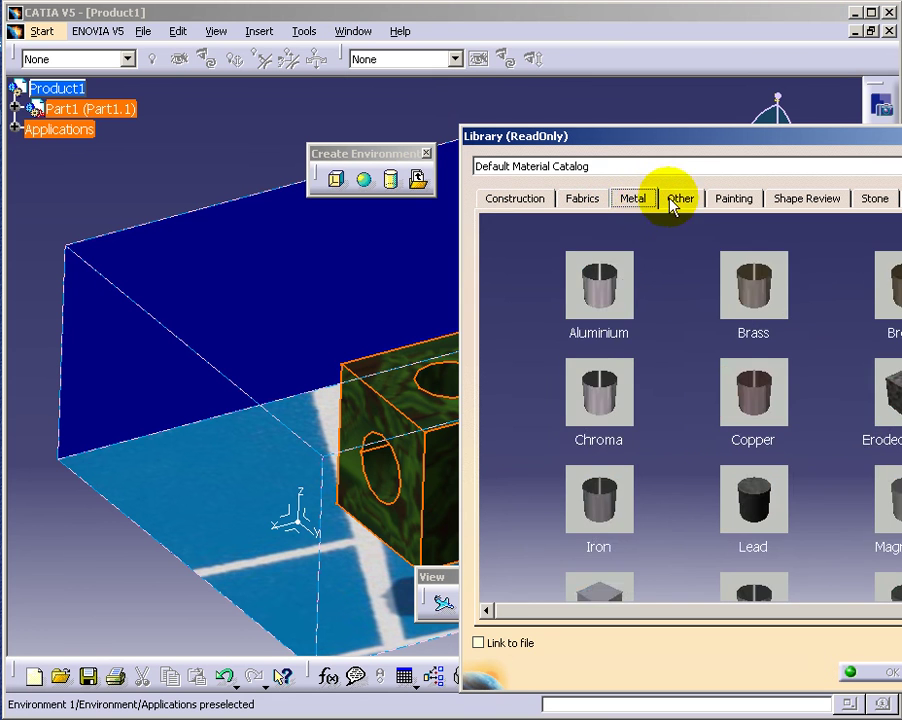
pyautogui.click(677, 204)
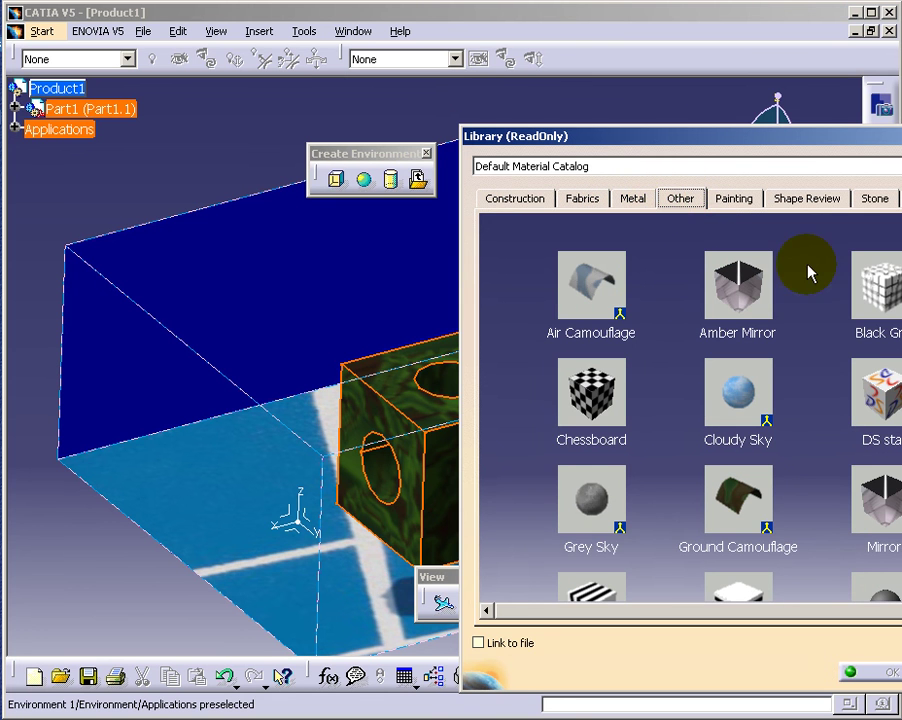
pyautogui.click(728, 200)
pyautogui.click(680, 200)
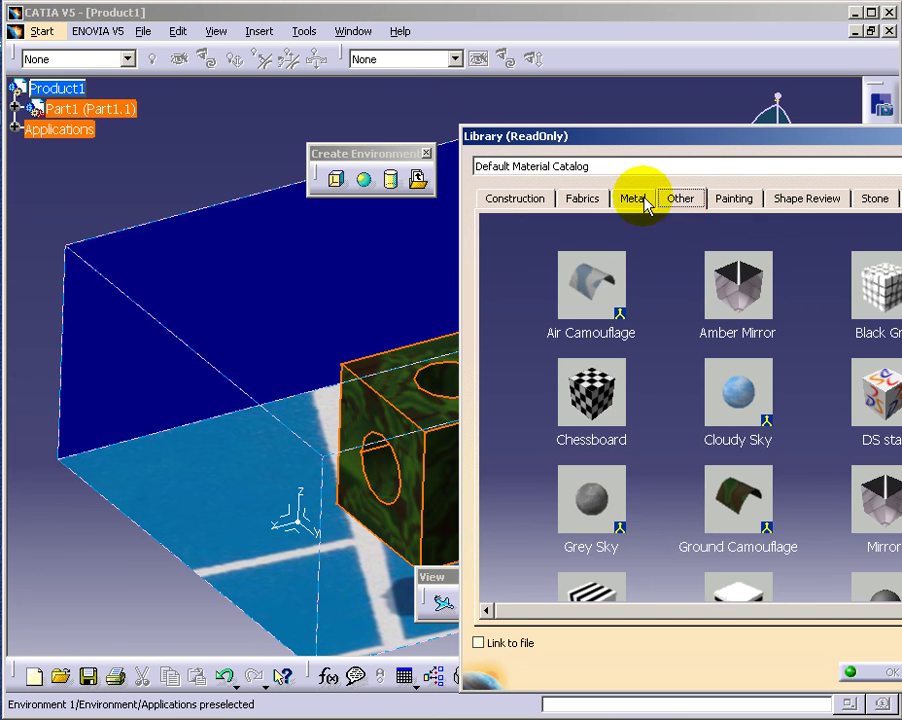
pyautogui.click(632, 198)
pyautogui.moveTo(888, 392); pyautogui.dragTo(420, 410)
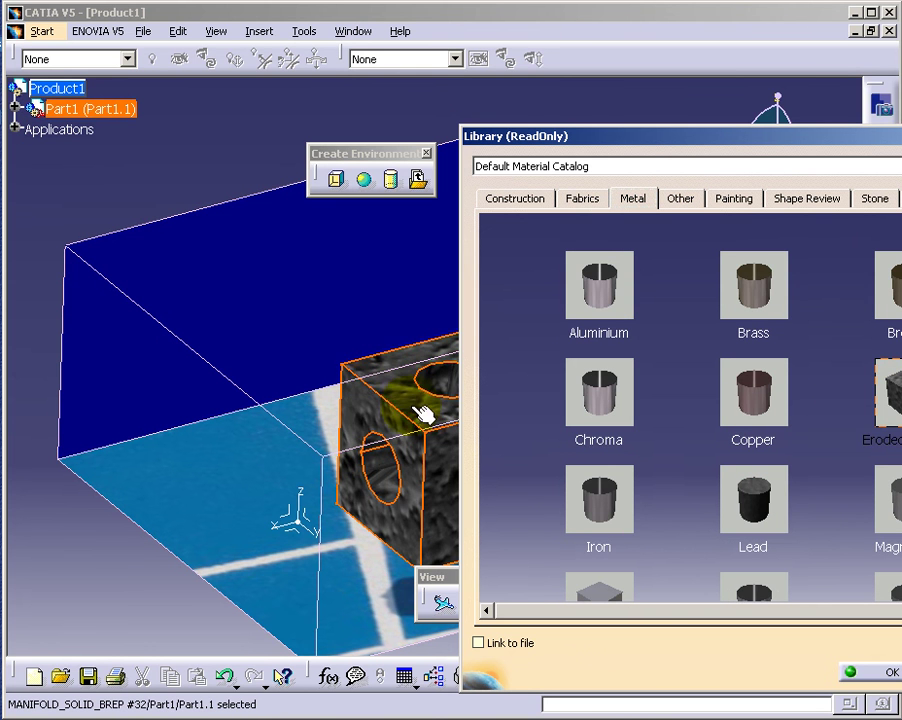
pyautogui.click(884, 671)
pyautogui.click(816, 440)
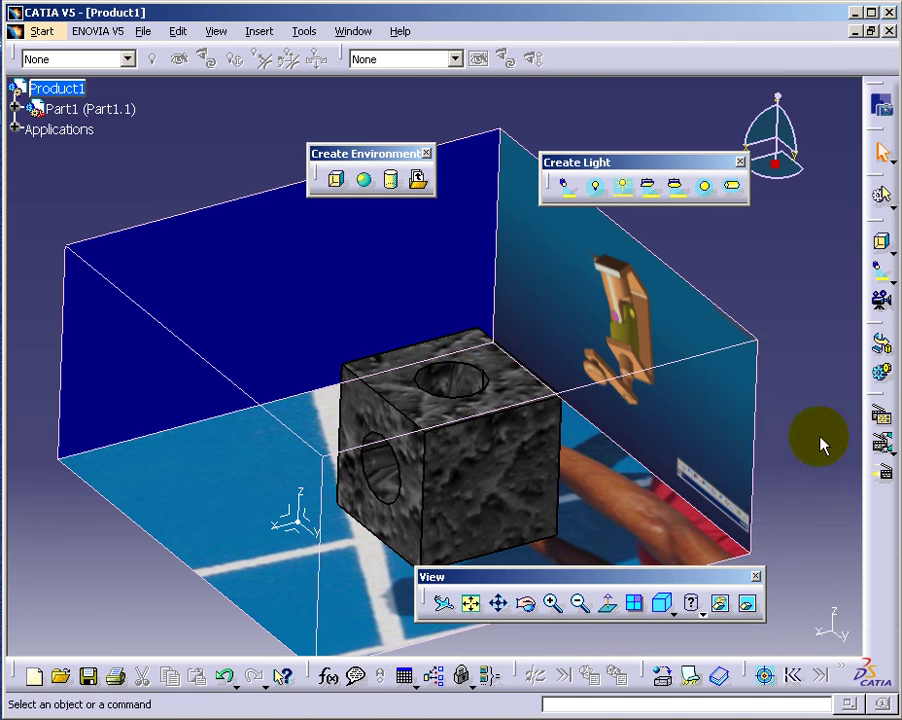
# Step: Recentre the cube in the view and render a single frame with Render Shooting
pyautogui.moveTo(735, 470); pyautogui.dragTo(676, 426, button='middle')
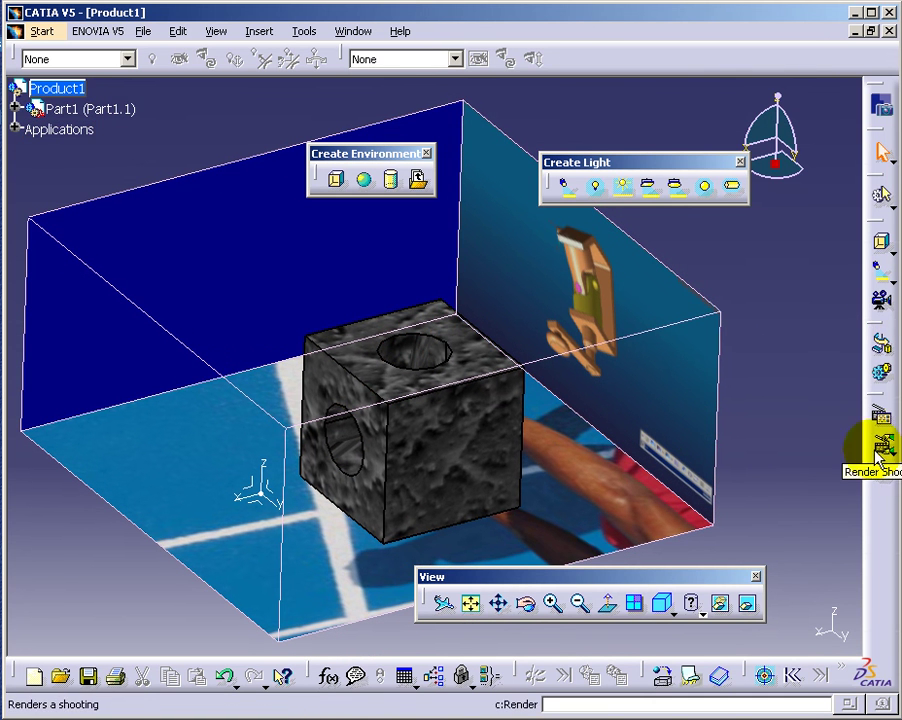
pyautogui.click(884, 452)
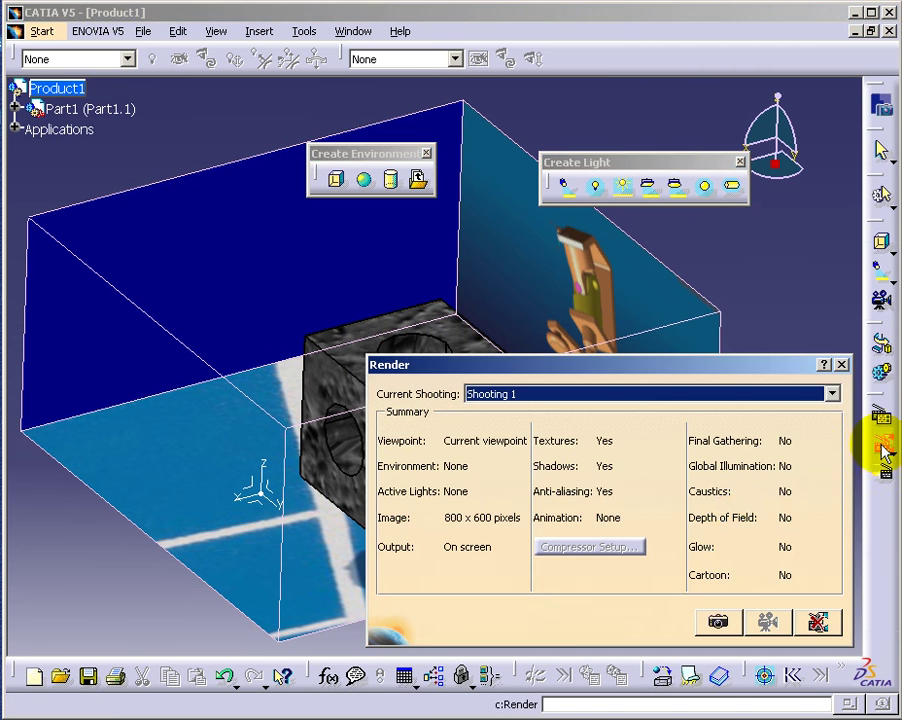
pyautogui.click(720, 620)
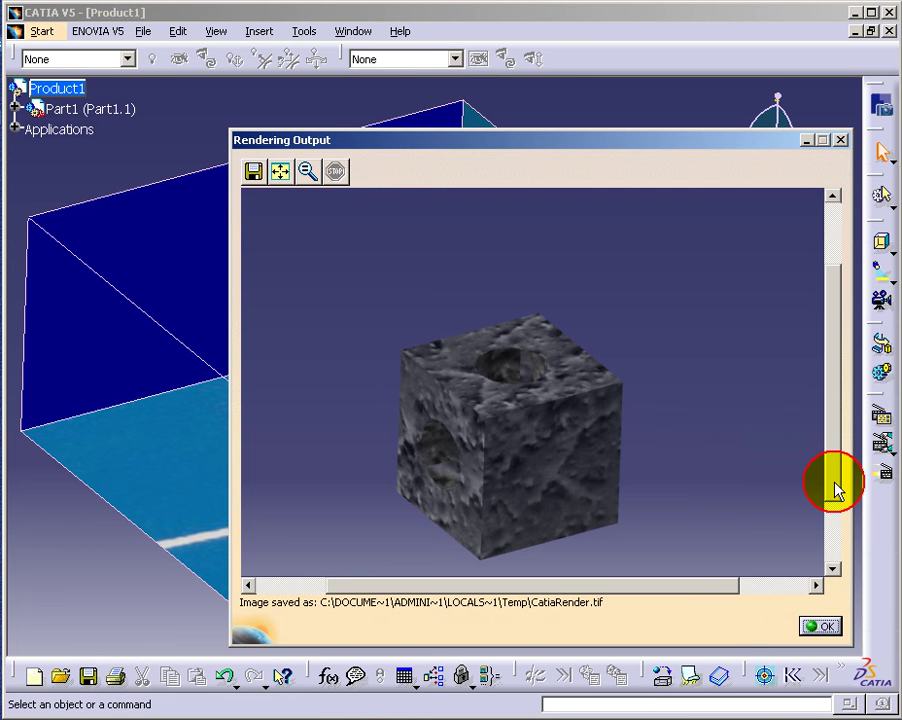
# Step: Close the rendering output and start a Quick Render of the whole scene
pyautogui.moveTo(836, 490)
pyautogui.mouseDown()
pyautogui.moveTo(836, 582)
pyautogui.moveTo(810, 210)
pyautogui.mouseUp()
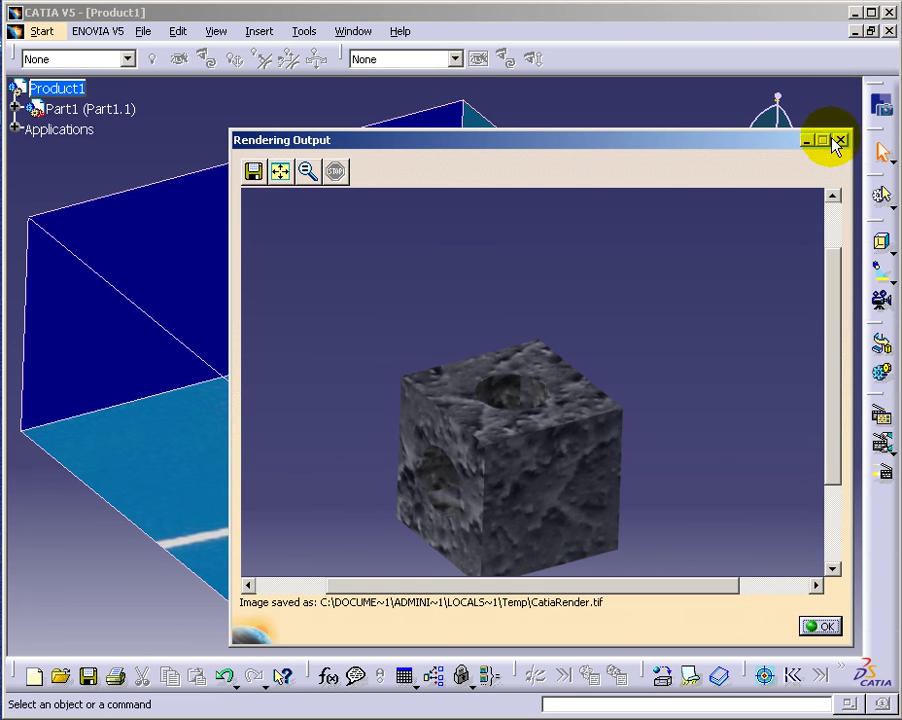
pyautogui.click(842, 141)
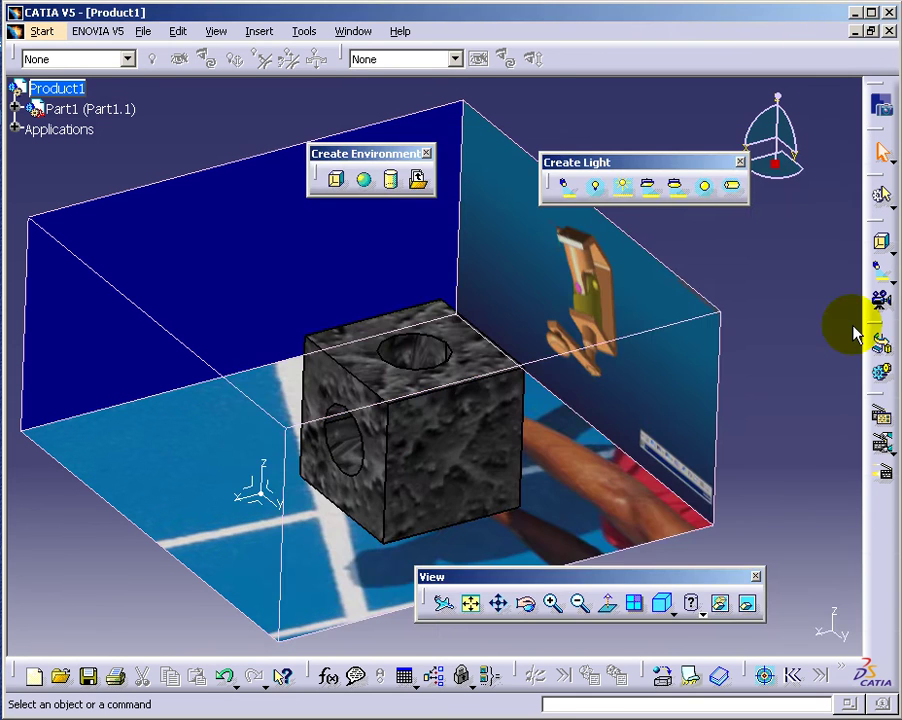
pyautogui.click(880, 472)
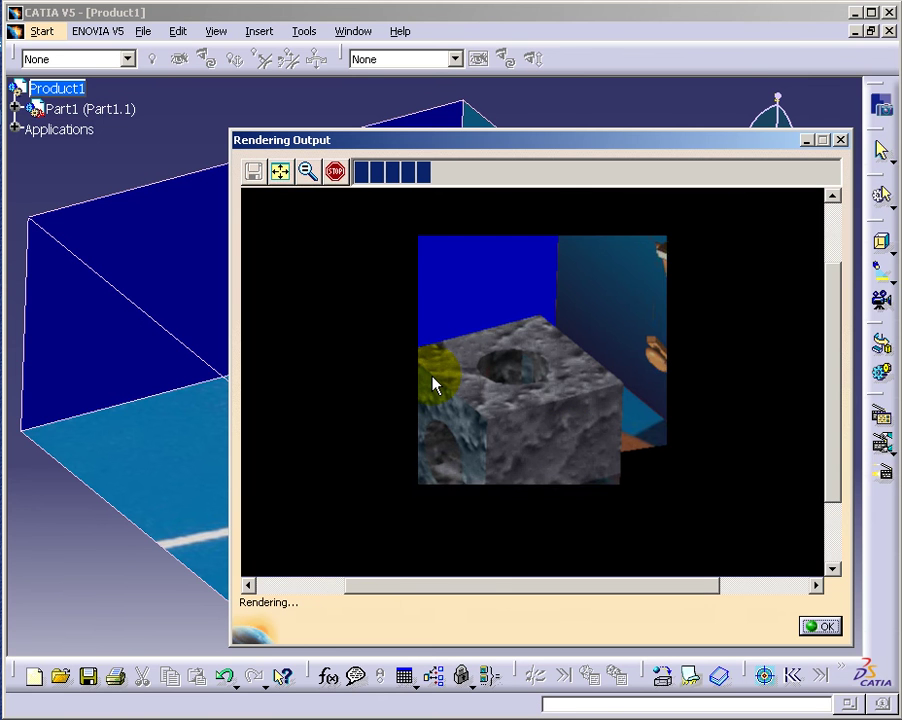